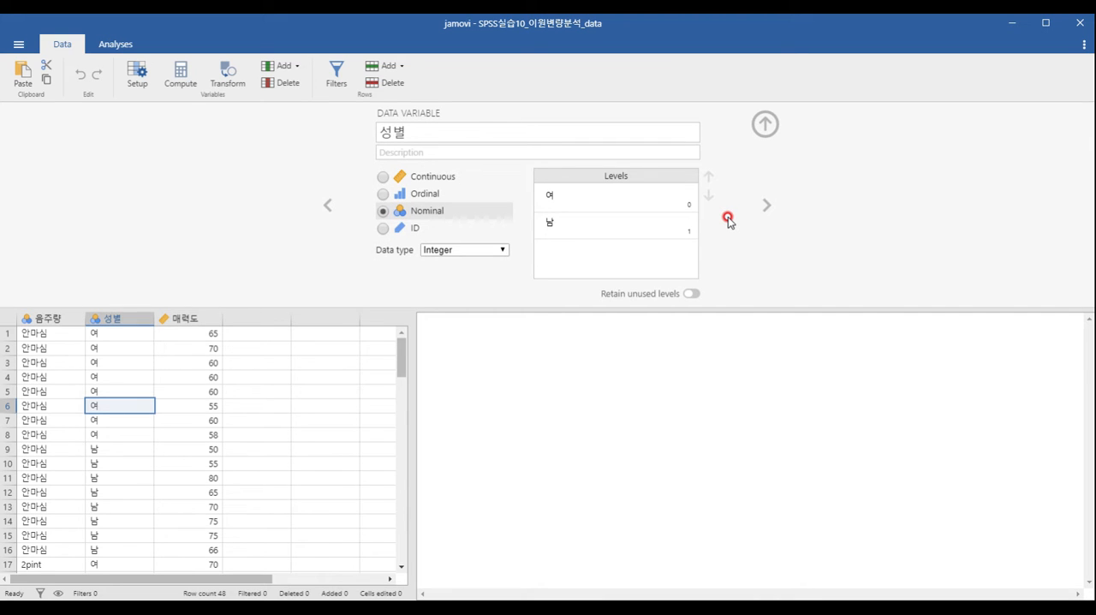
# - Check the variable settings of 매력도 and close the variable editor
pyautogui.click(765, 208)
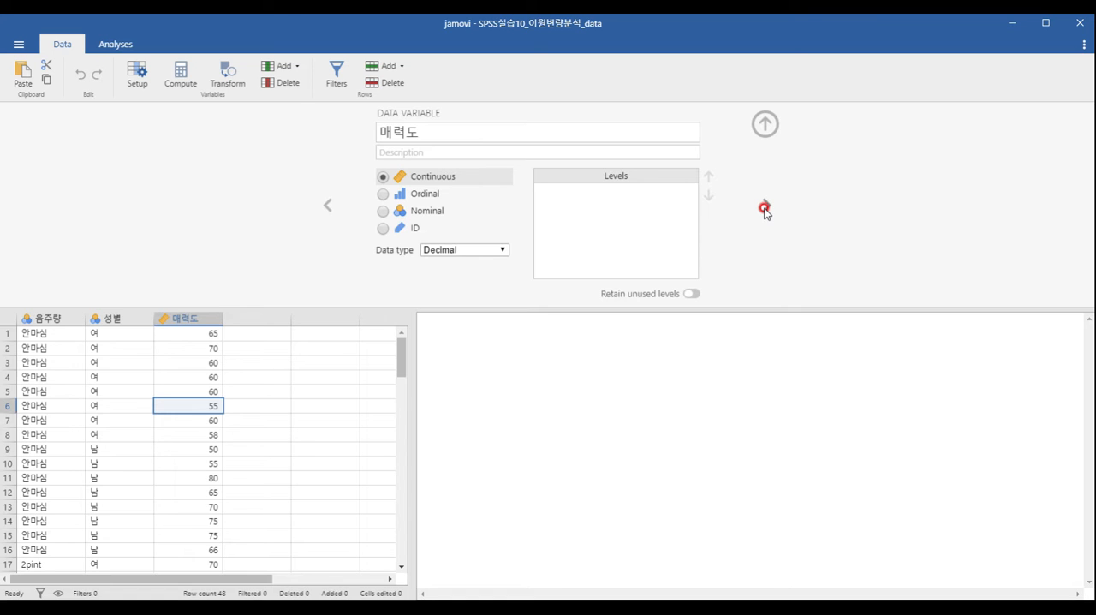
pyautogui.click(761, 124)
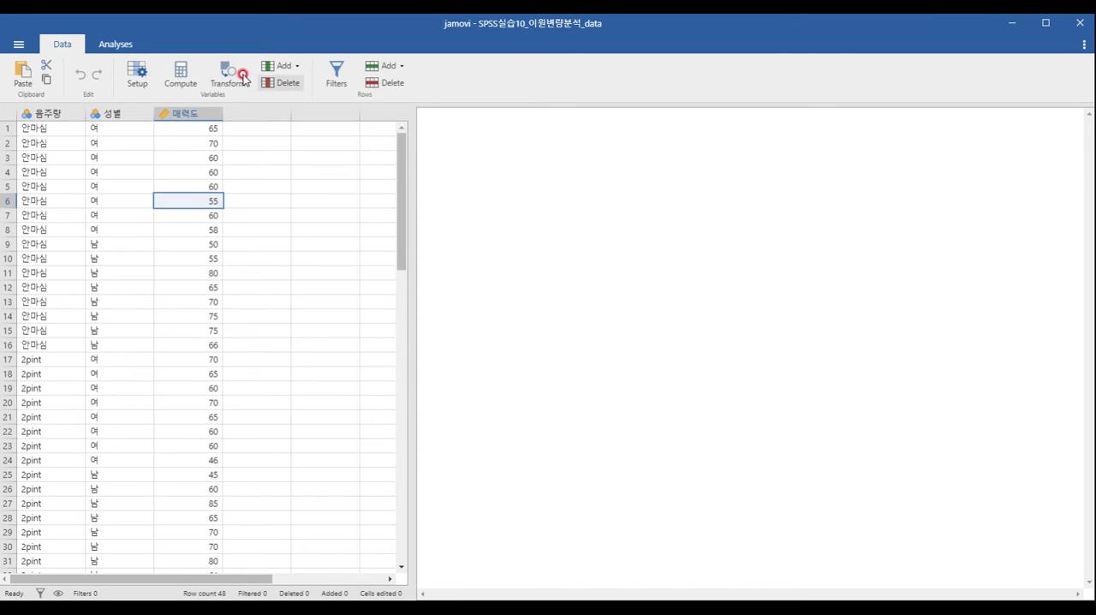
# - Create a Descriptives analysis of 매력도, split by 성별 and 음주량
pyautogui.click(114, 44)
pyautogui.click(40, 77)
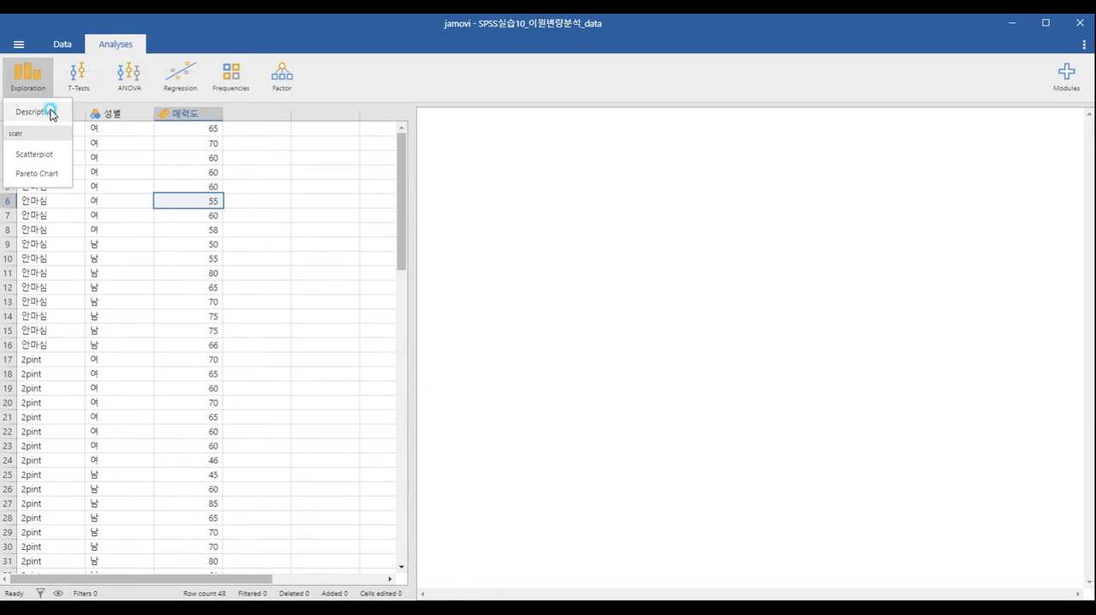
pyautogui.click(51, 112)
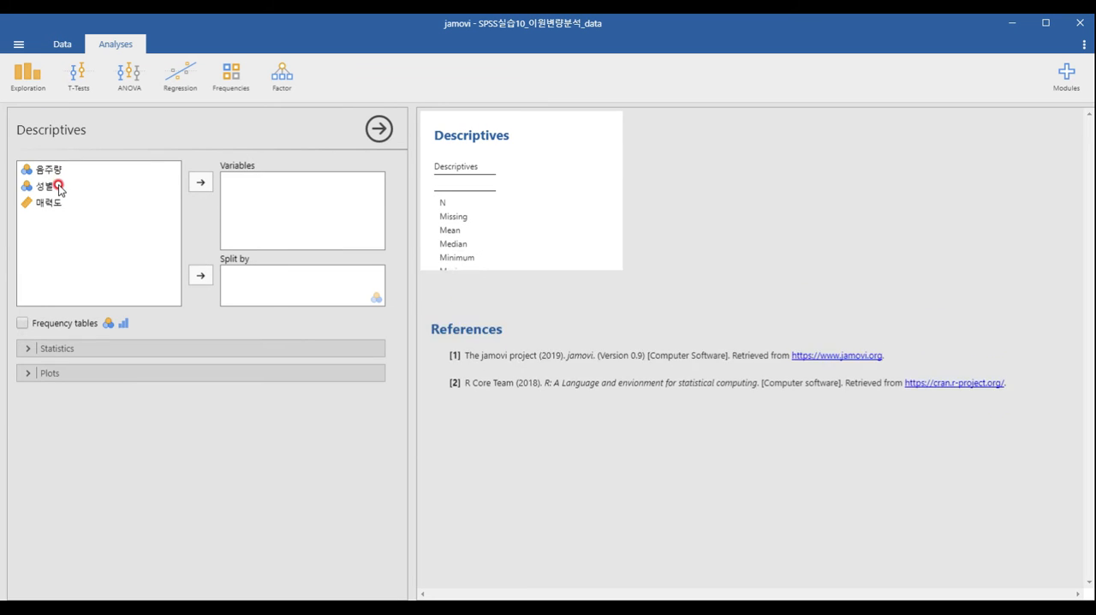
pyautogui.click(58, 185)
pyautogui.click(200, 275)
pyautogui.click(137, 171)
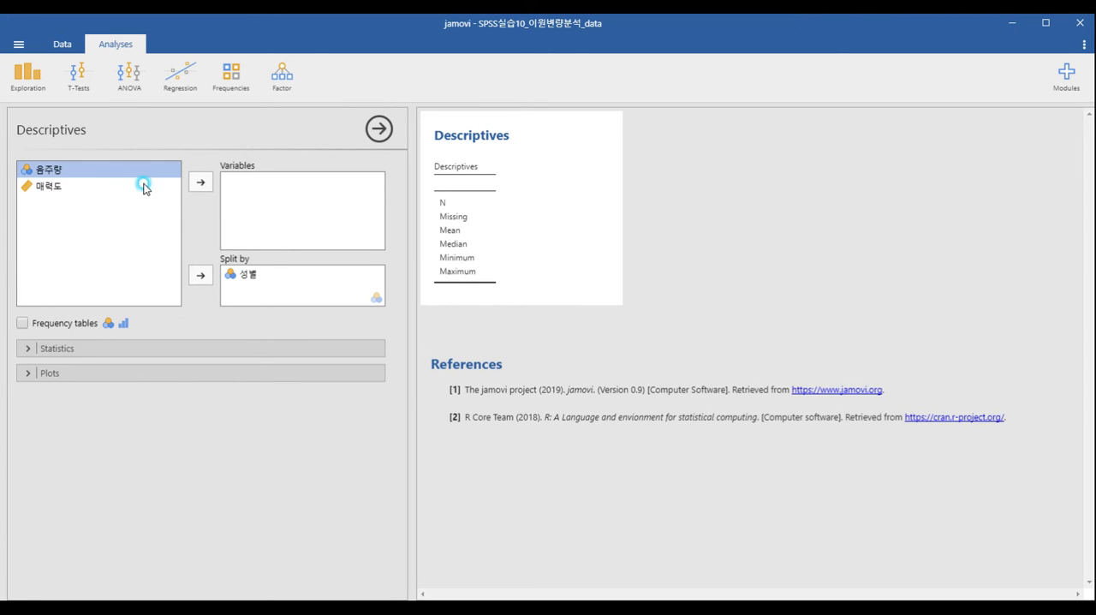
pyautogui.click(201, 275)
pyautogui.click(137, 170)
pyautogui.click(201, 183)
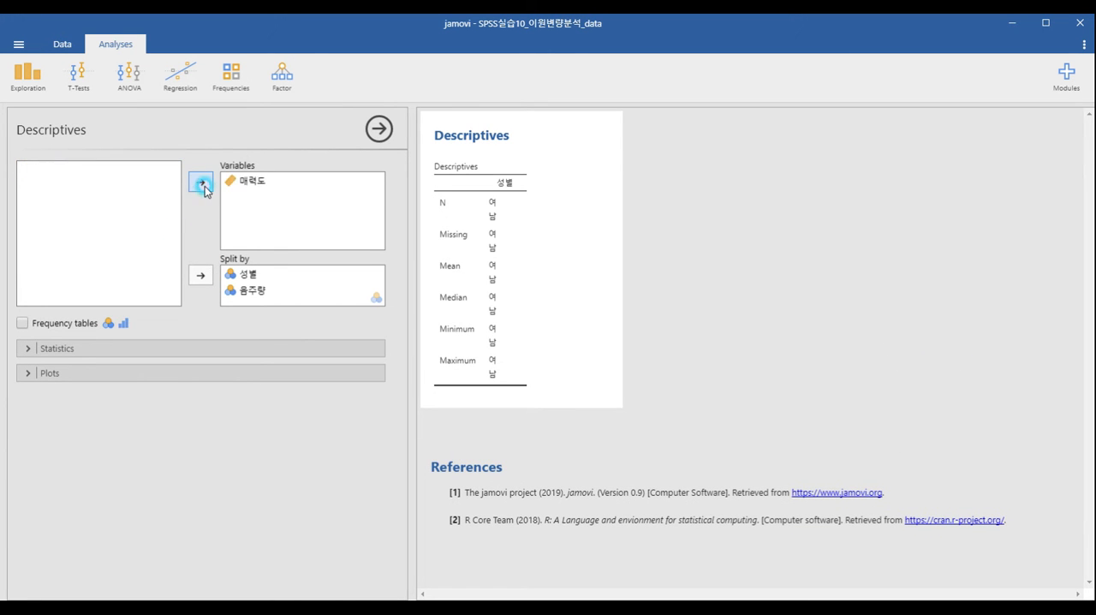
# - Exclude missing, median, minimum and maximum from the descriptive statistics and add the standard deviation
pyautogui.click(100, 352)
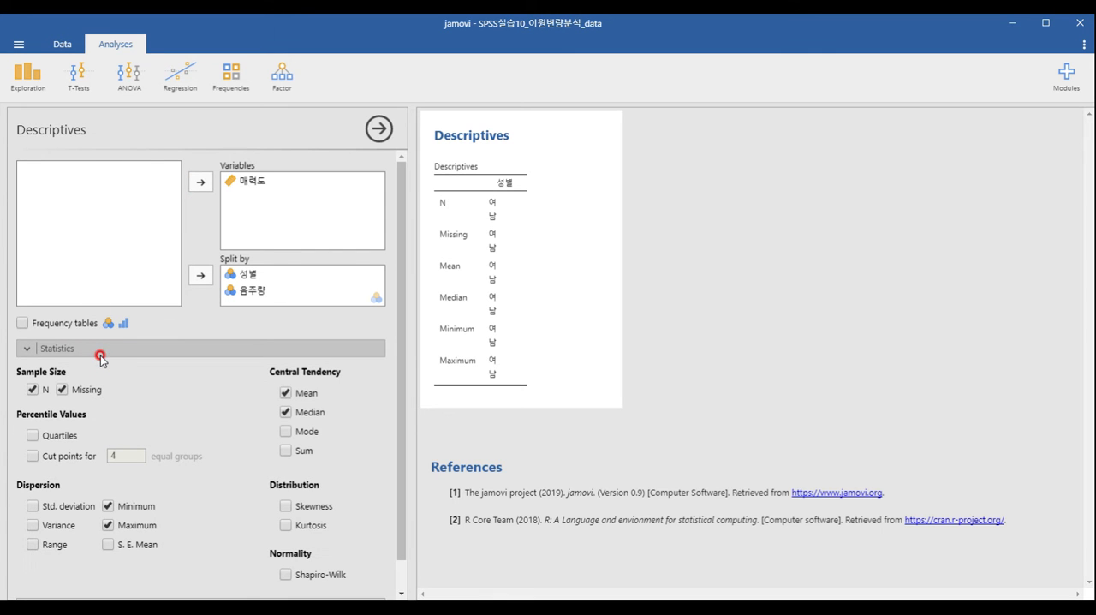
pyautogui.click(61, 389)
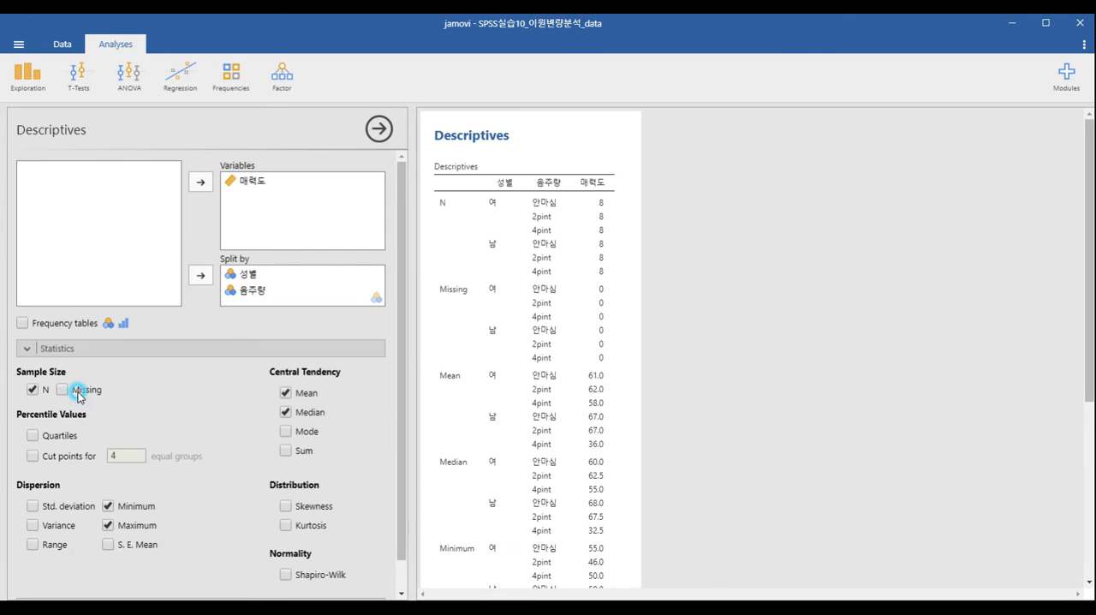
pyautogui.click(284, 413)
pyautogui.click(125, 507)
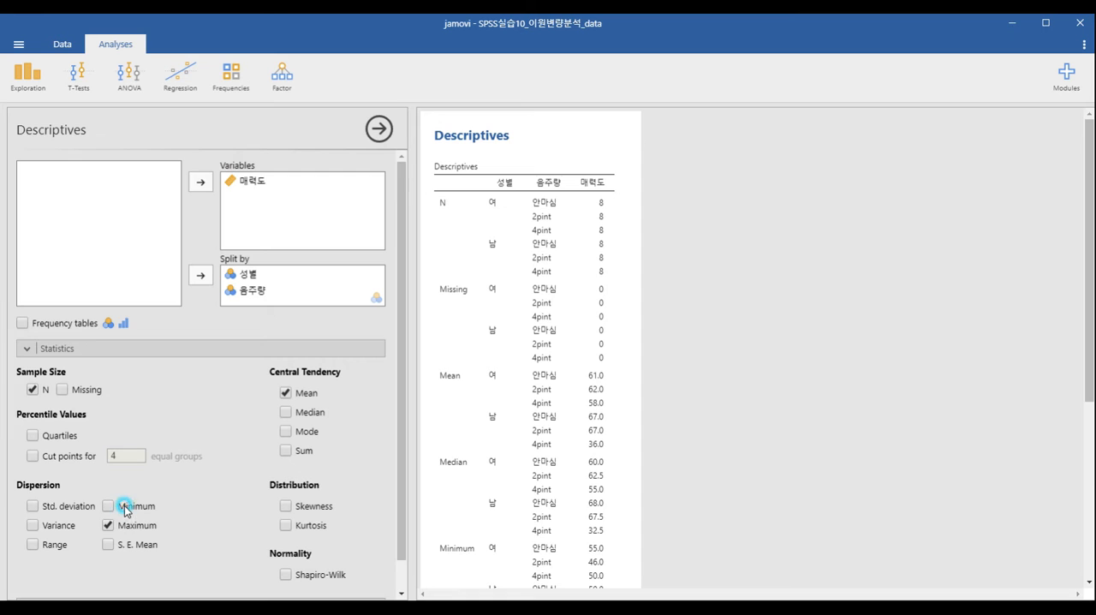
pyautogui.click(128, 529)
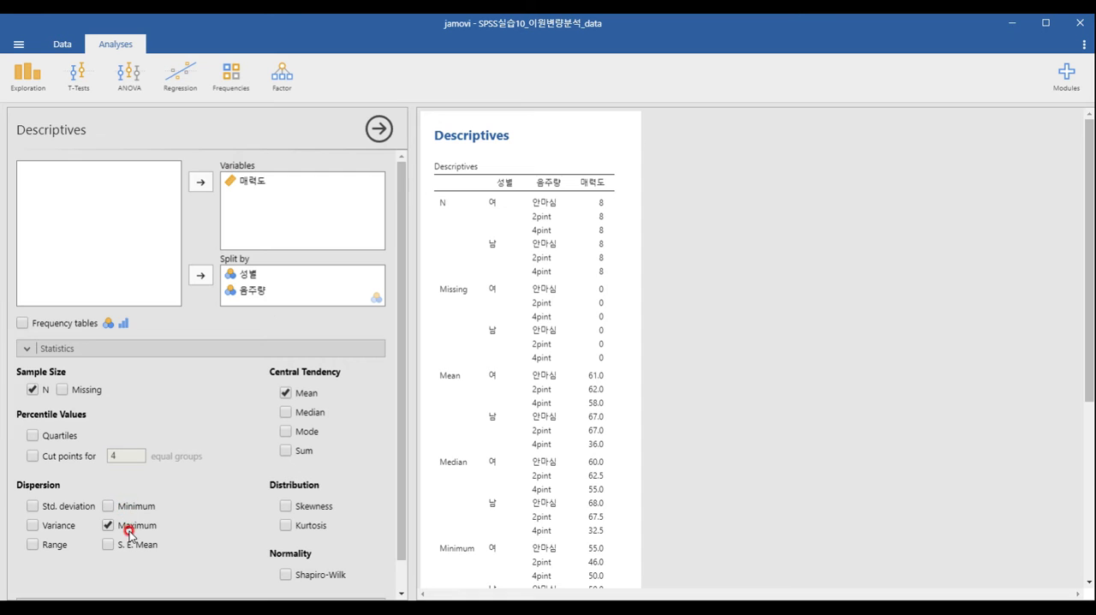
pyautogui.click(48, 507)
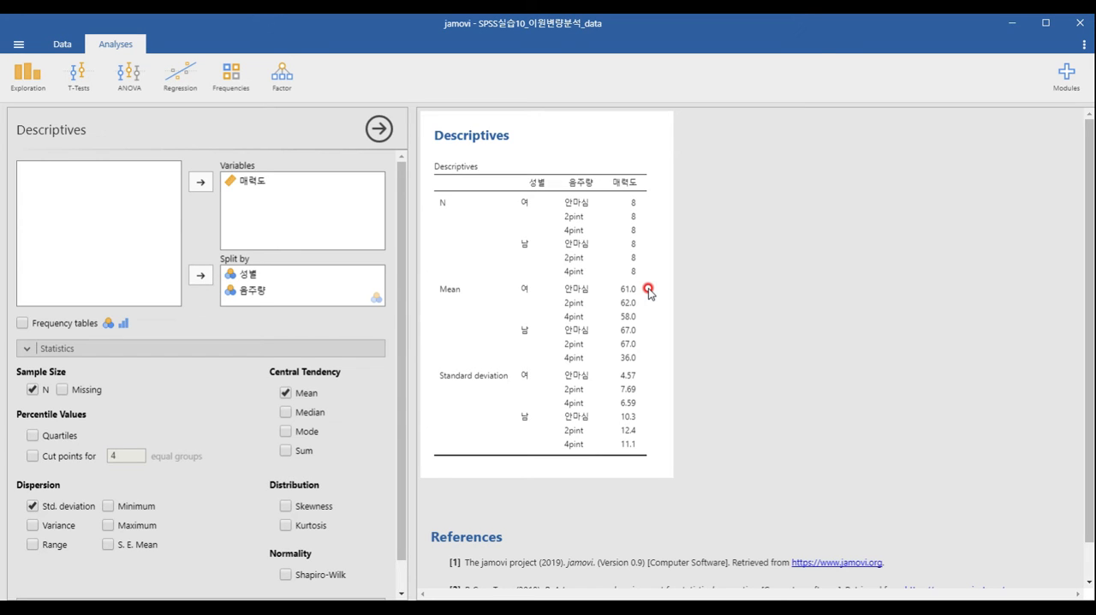
# - Install the GAMLj - General Analyses for Linear Models module from the jamovi library and close the library
pyautogui.click(1067, 83)
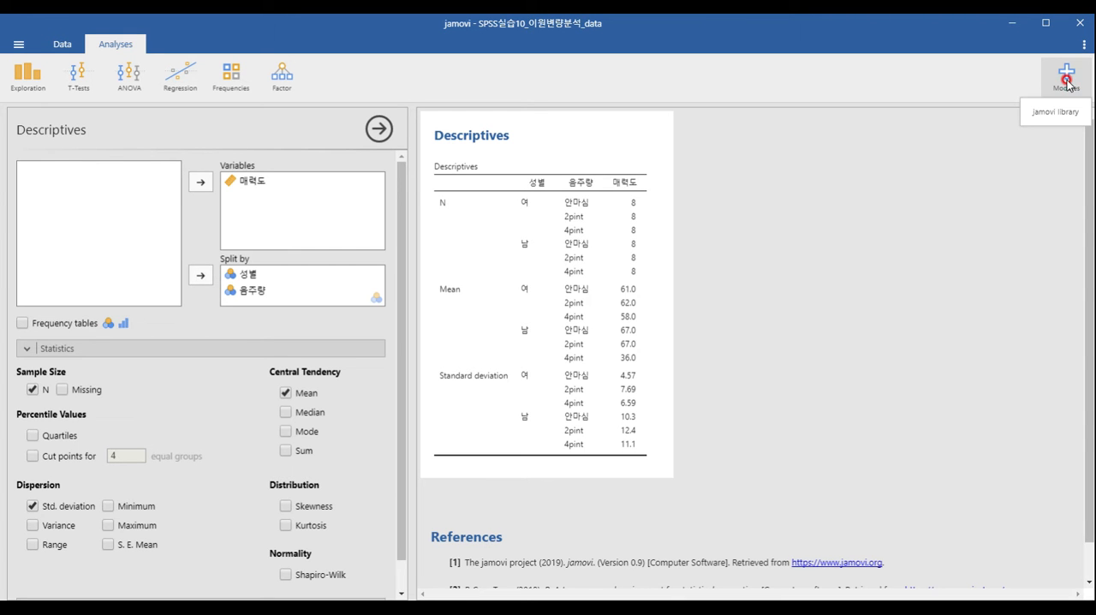
pyautogui.click(1060, 112)
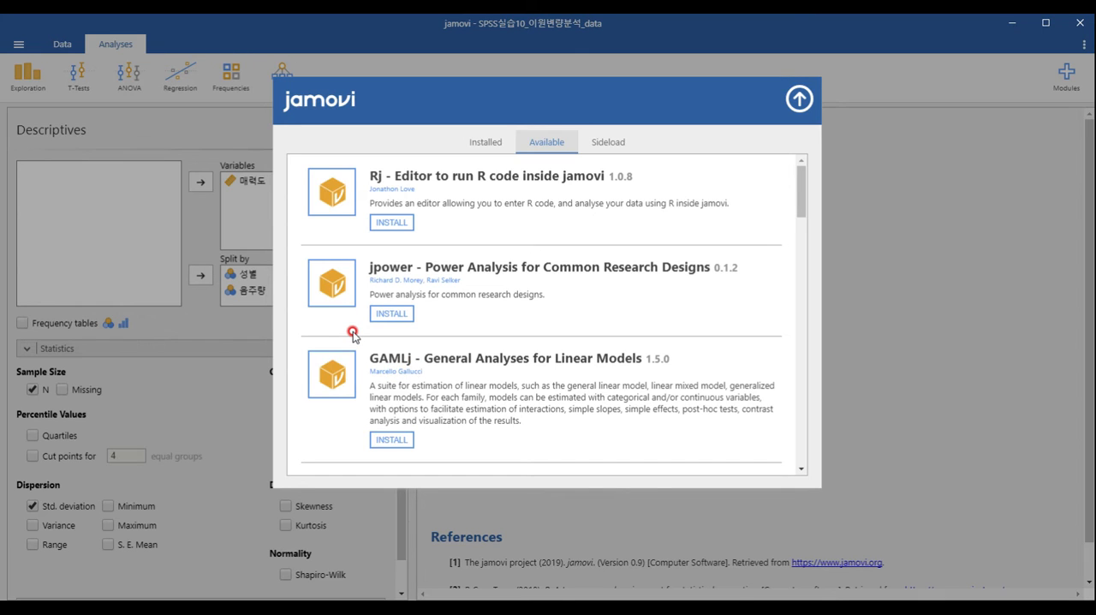
pyautogui.click(391, 439)
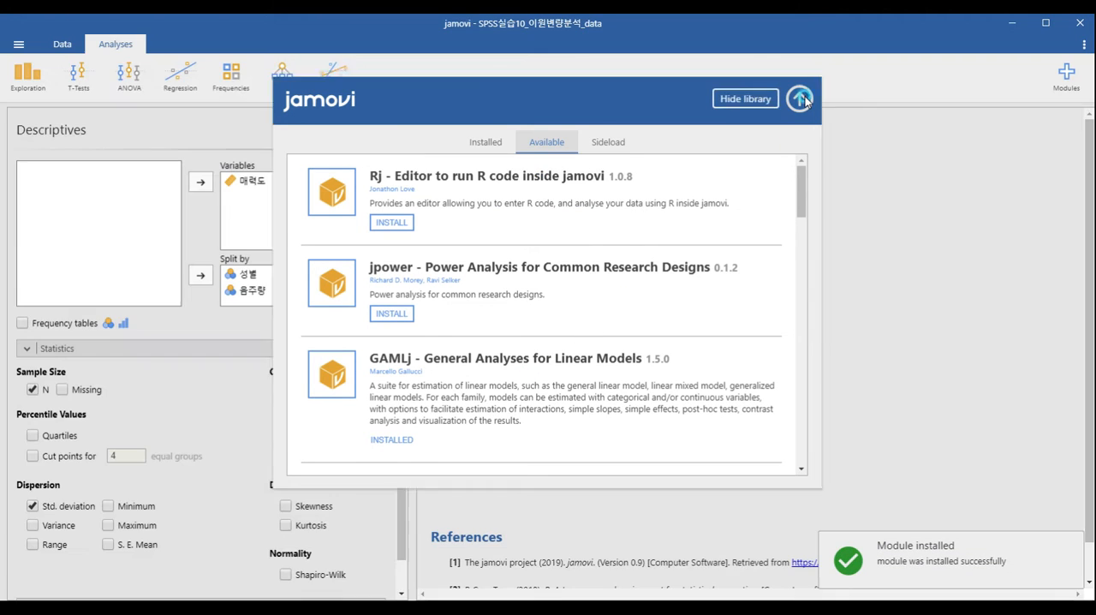
pyautogui.click(801, 99)
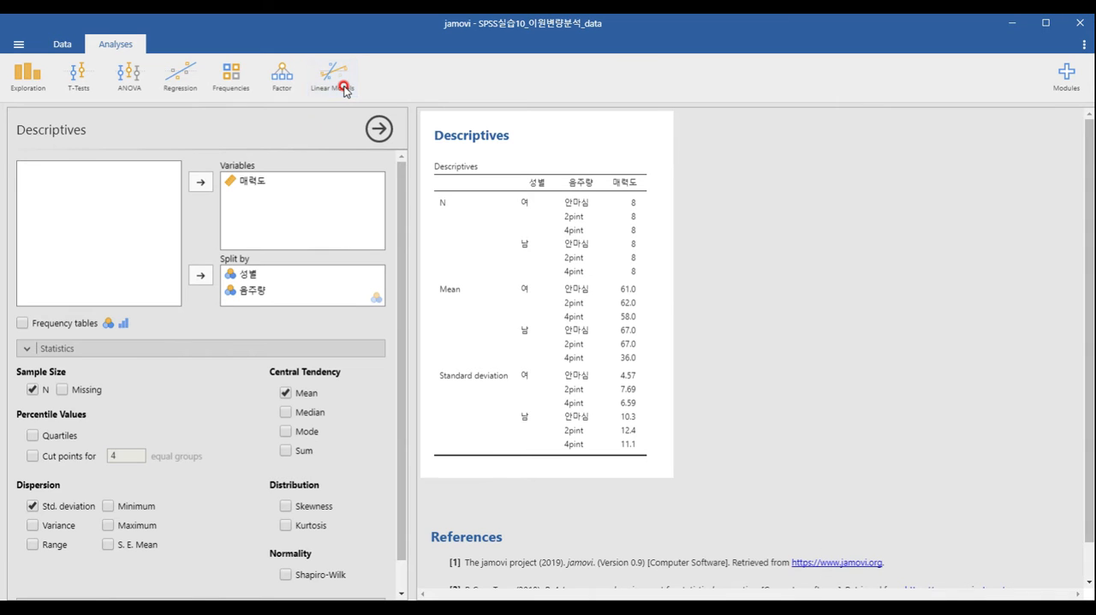
# - Create a General Linear Model of 매력도 with factors 성별 and 음주량, and turn off the β and partial η² effect sizes
pyautogui.click(345, 90)
pyautogui.click(328, 84)
pyautogui.click(343, 131)
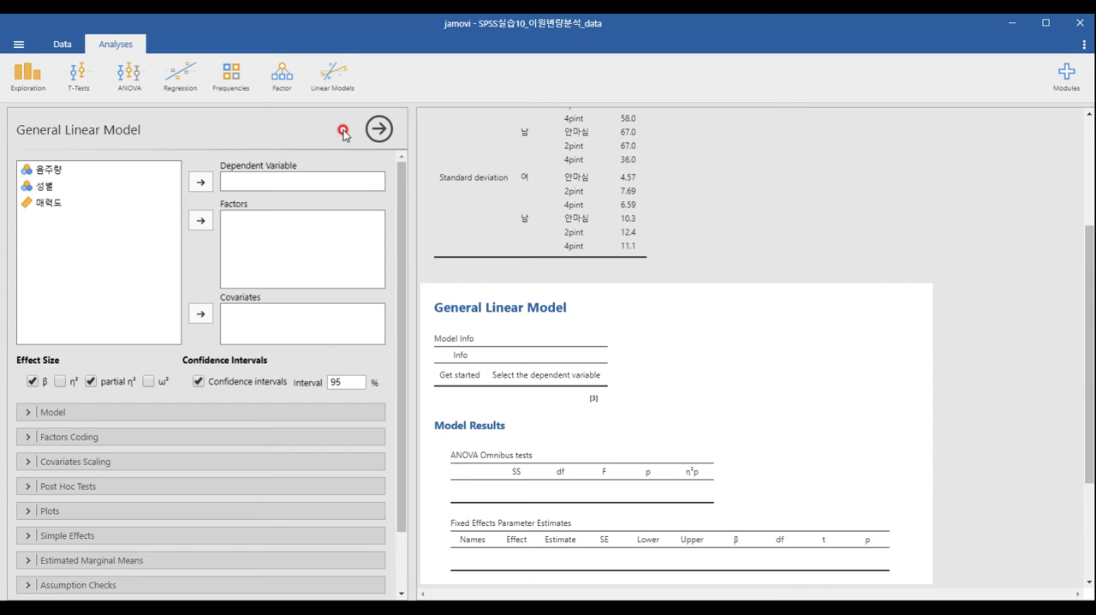
pyautogui.click(49, 203)
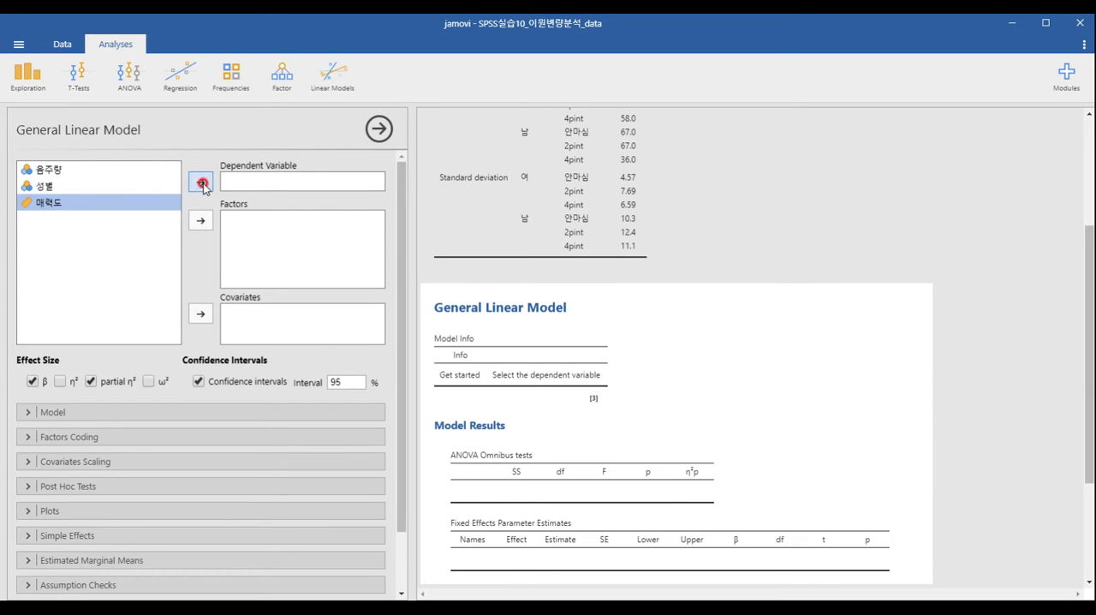
pyautogui.click(202, 184)
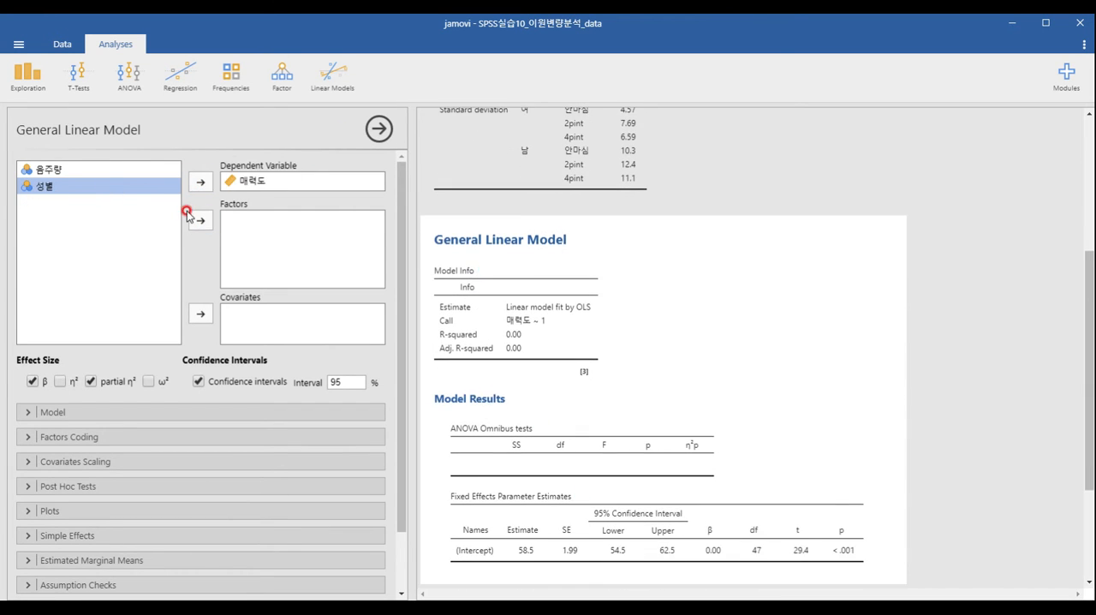
pyautogui.click(198, 220)
pyautogui.click(110, 173)
pyautogui.click(195, 221)
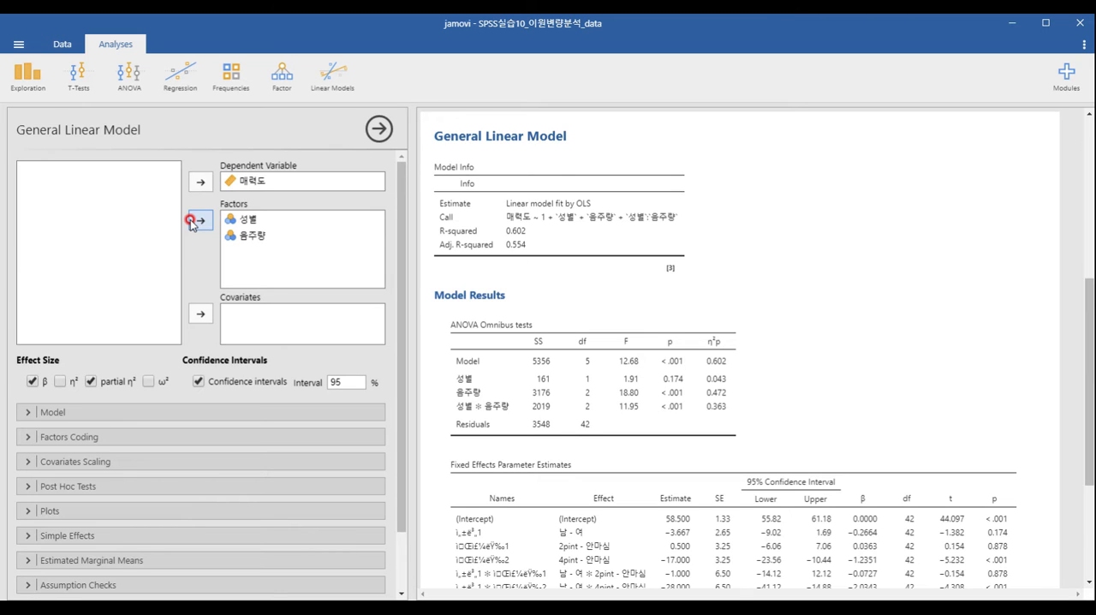
pyautogui.click(31, 381)
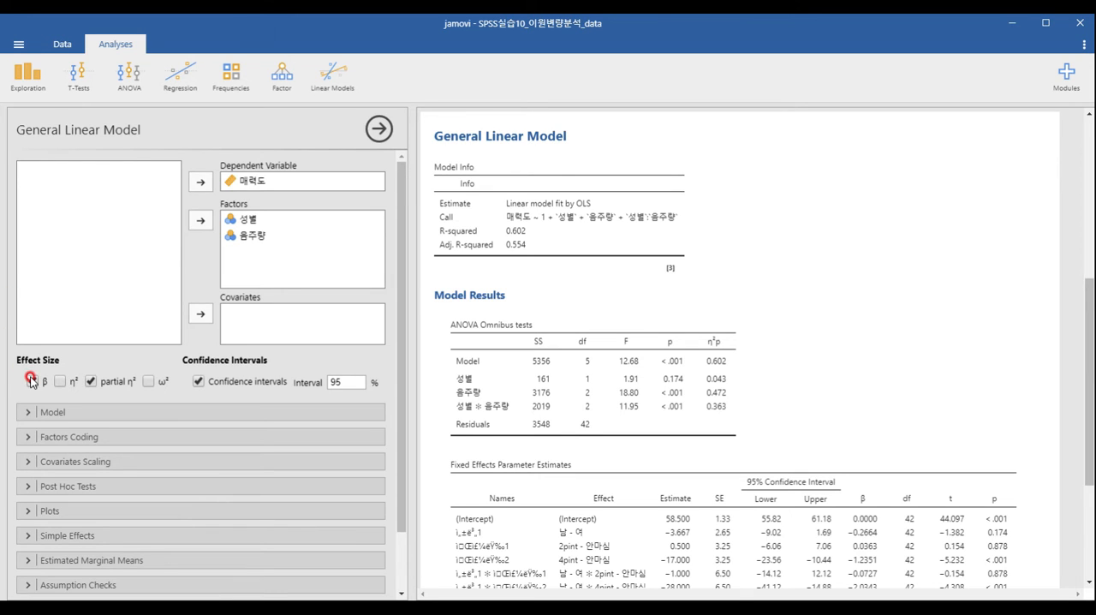
pyautogui.click(91, 381)
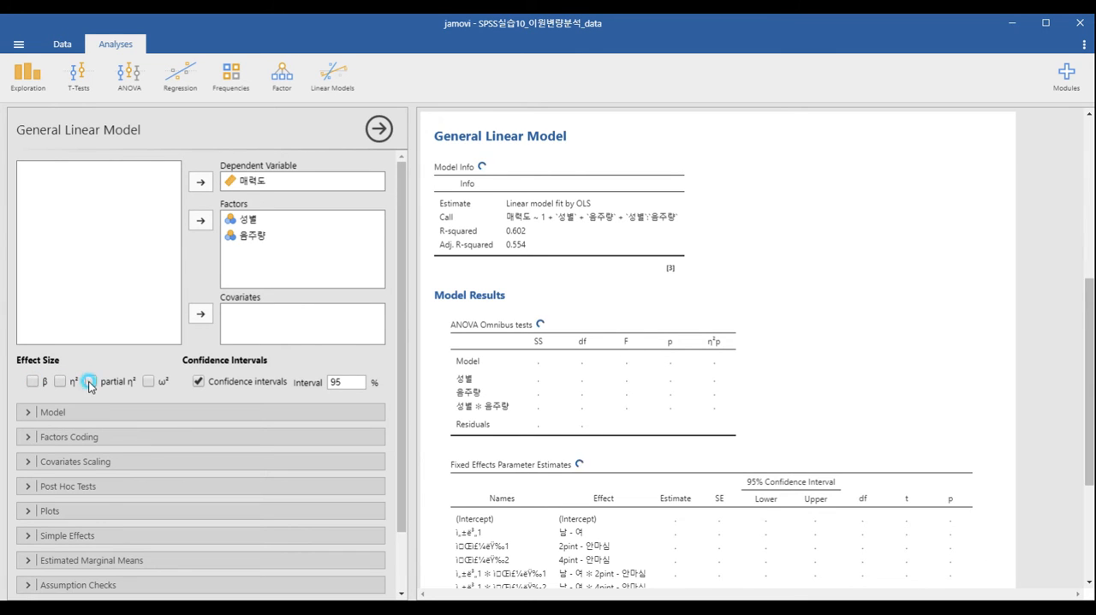
# - Add post hoc tests for 음주량 to the General Linear Model
pyautogui.moveTo(402, 238); pyautogui.dragTo(403, 296)
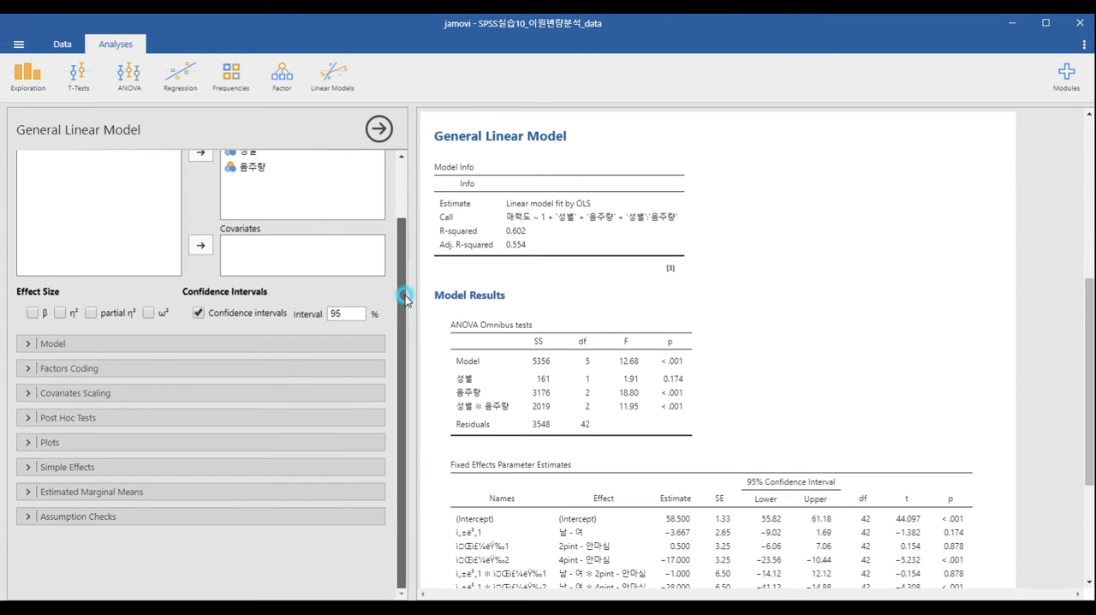
pyautogui.click(128, 416)
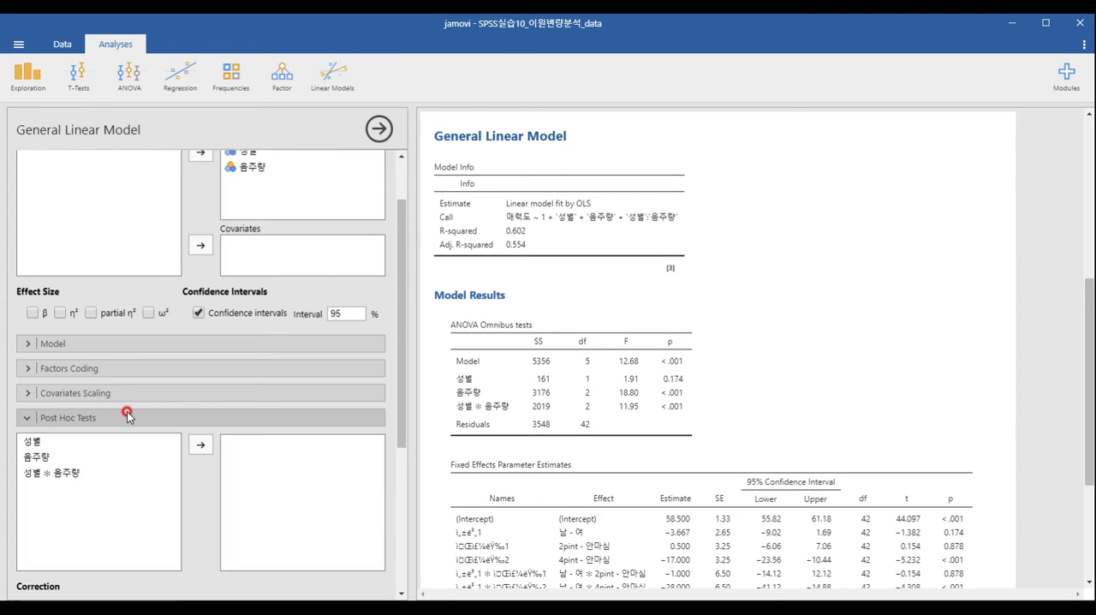
pyautogui.scroll(-2, 116, 480)
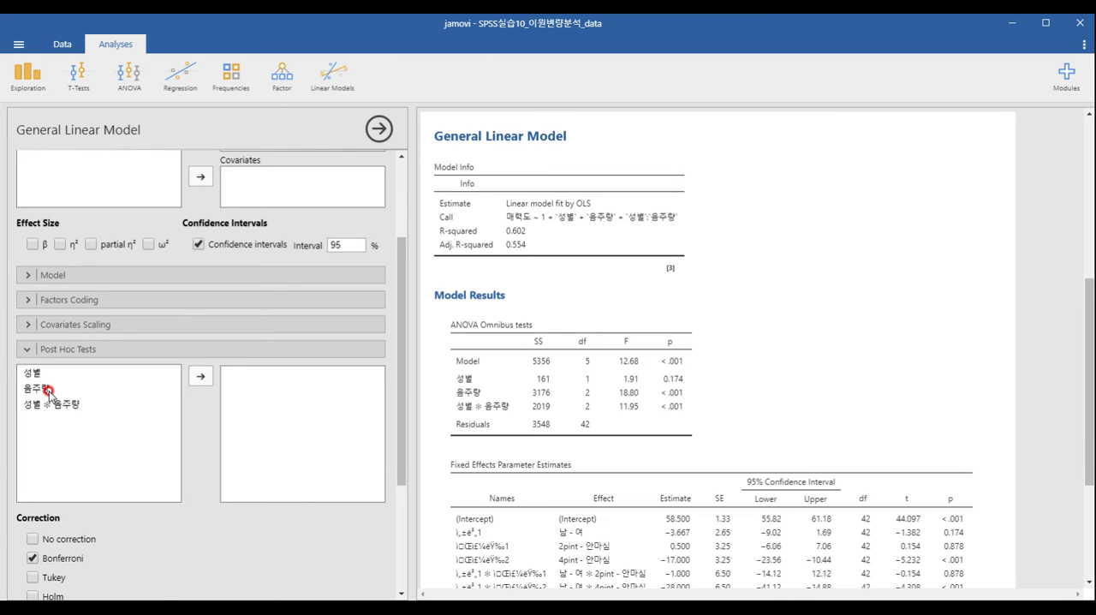
pyautogui.click(49, 391)
pyautogui.click(201, 376)
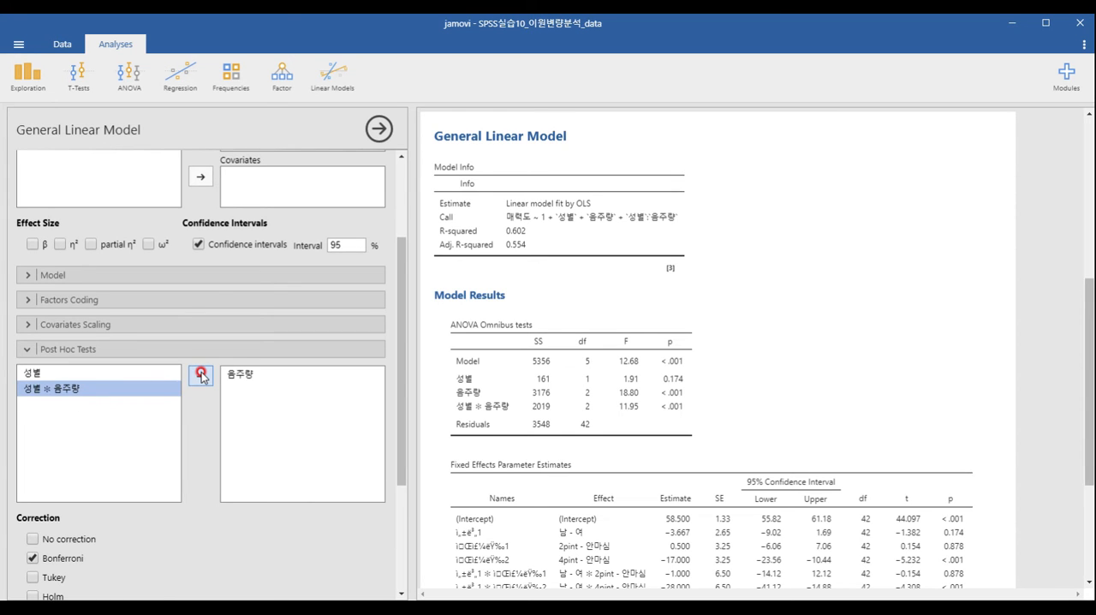
pyautogui.scroll(-1, 201, 376)
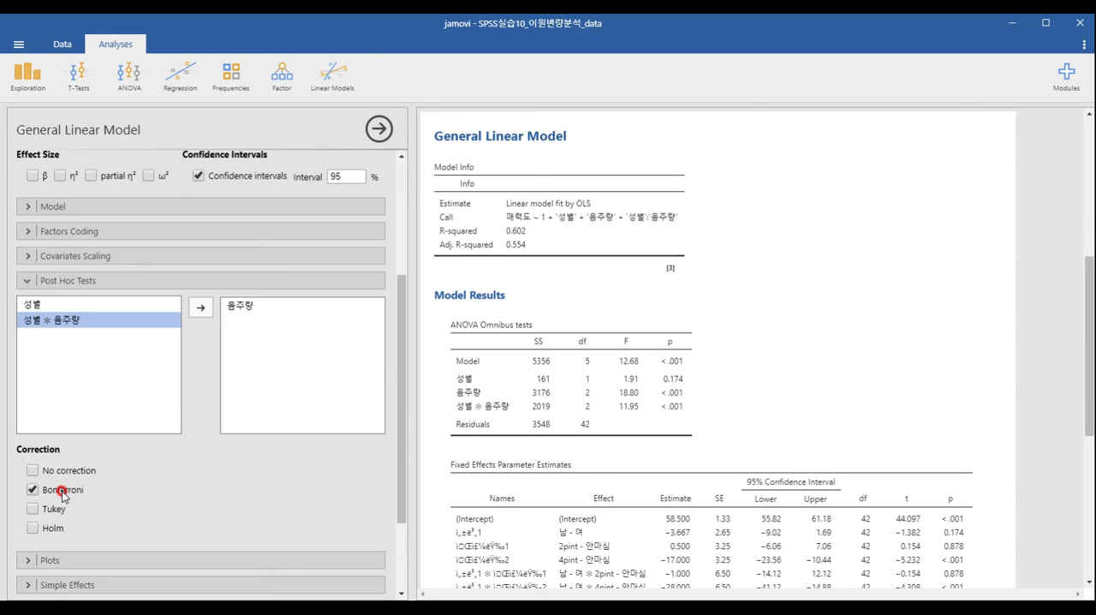
pyautogui.click(118, 286)
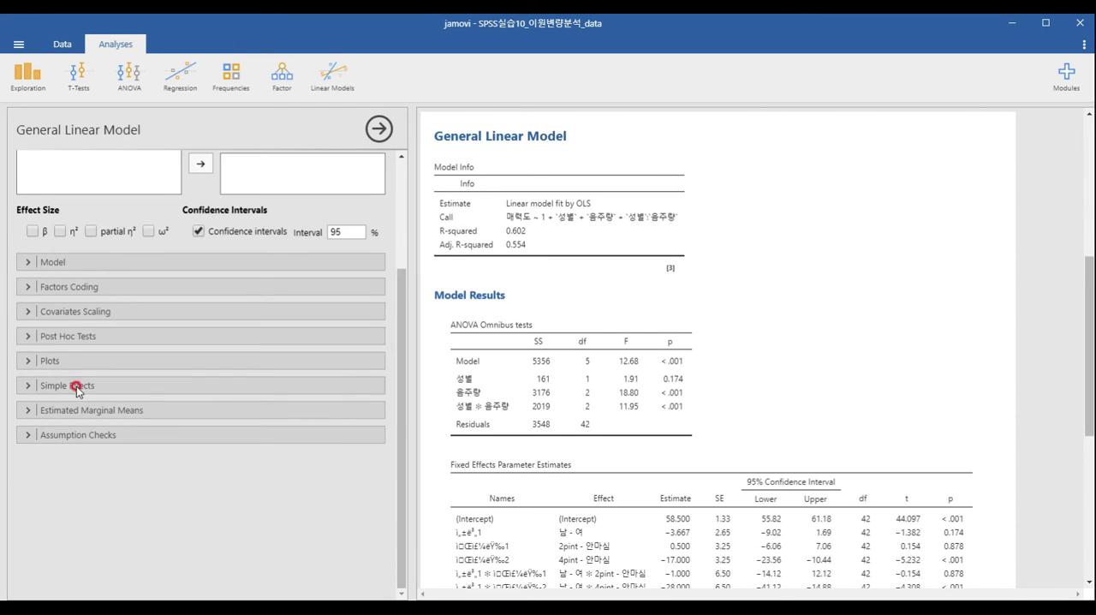
# - Set up the model plot with 음주량 on the horizontal axis and separate lines for 성별
pyautogui.click(56, 364)
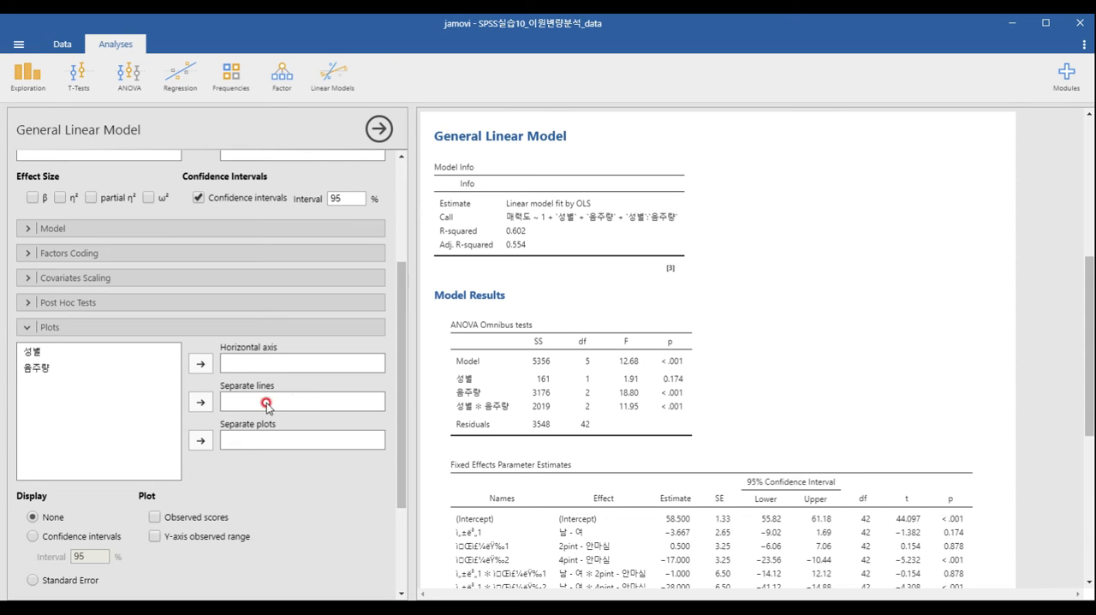
pyautogui.click(72, 366)
pyautogui.click(200, 364)
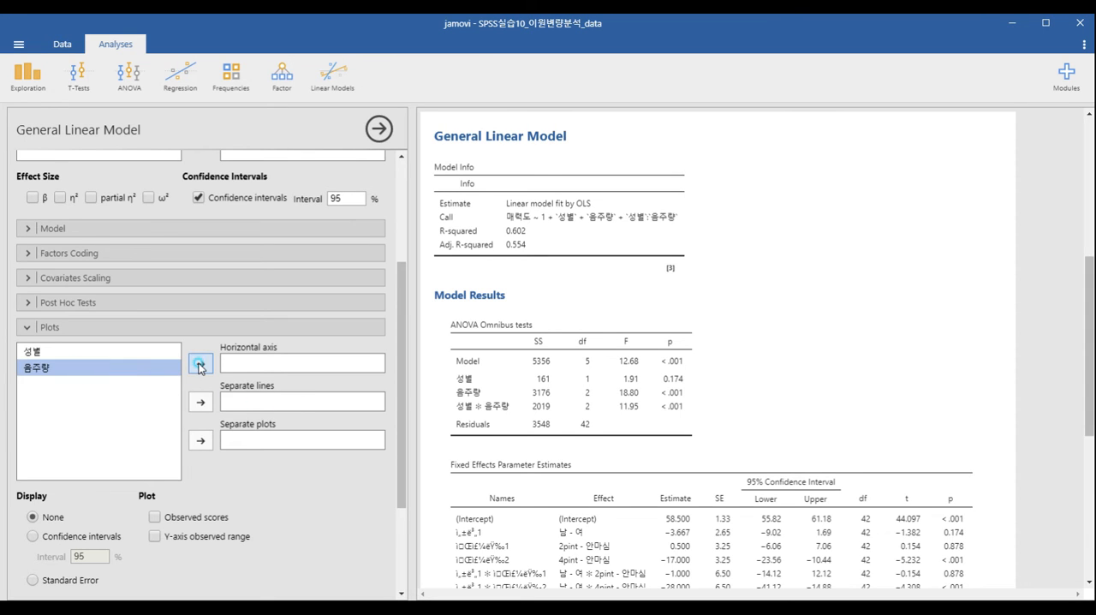
pyautogui.click(137, 362)
pyautogui.click(201, 401)
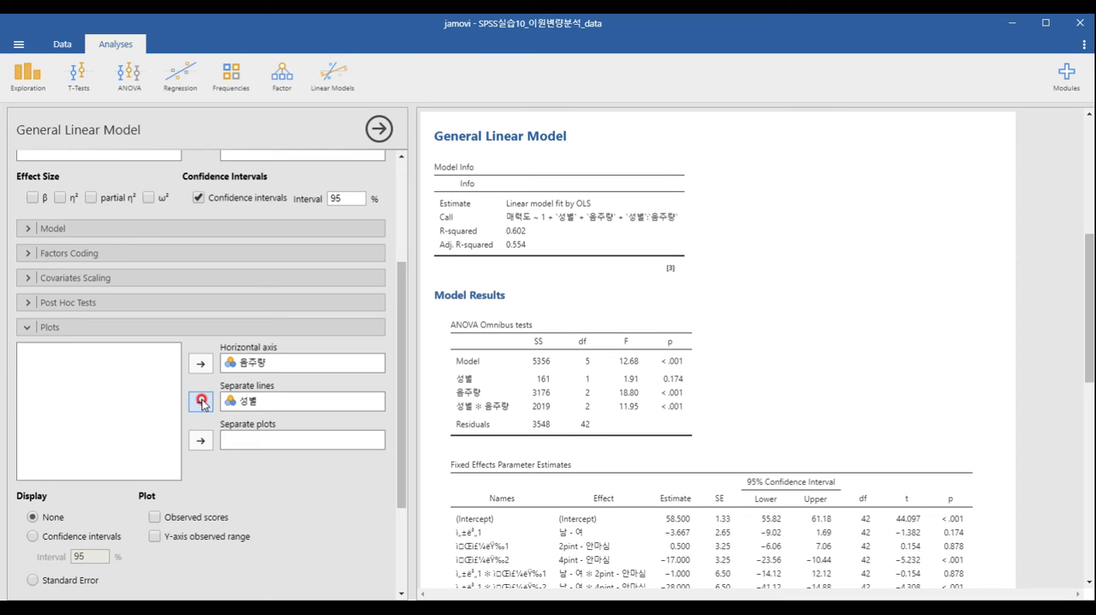
pyautogui.click(165, 328)
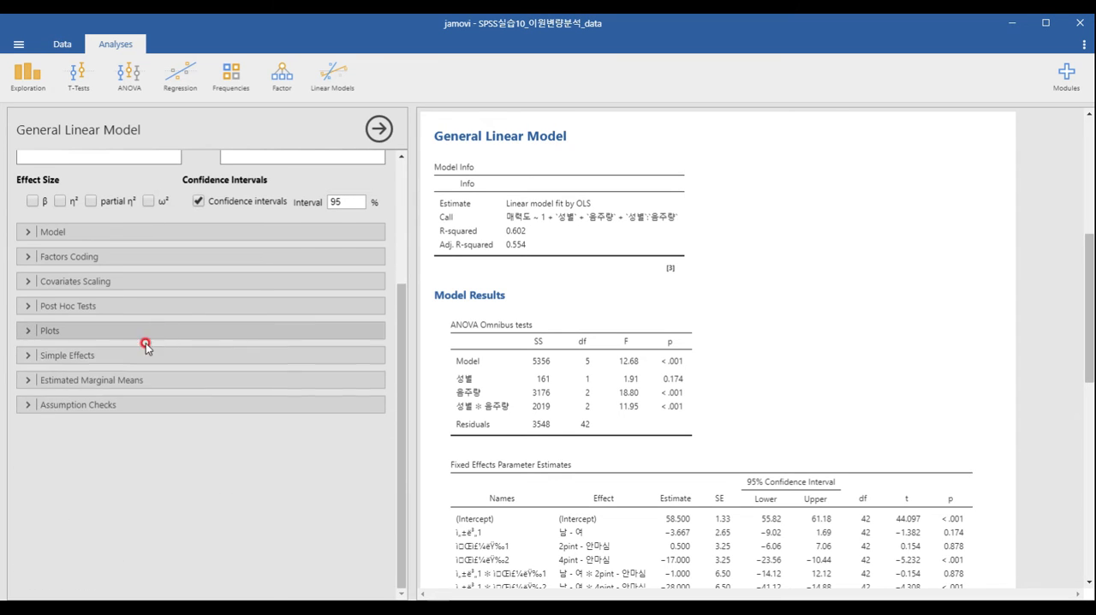
# - Enable homogeneity tests as an assumption check and review the General Linear Model results
pyautogui.click(75, 406)
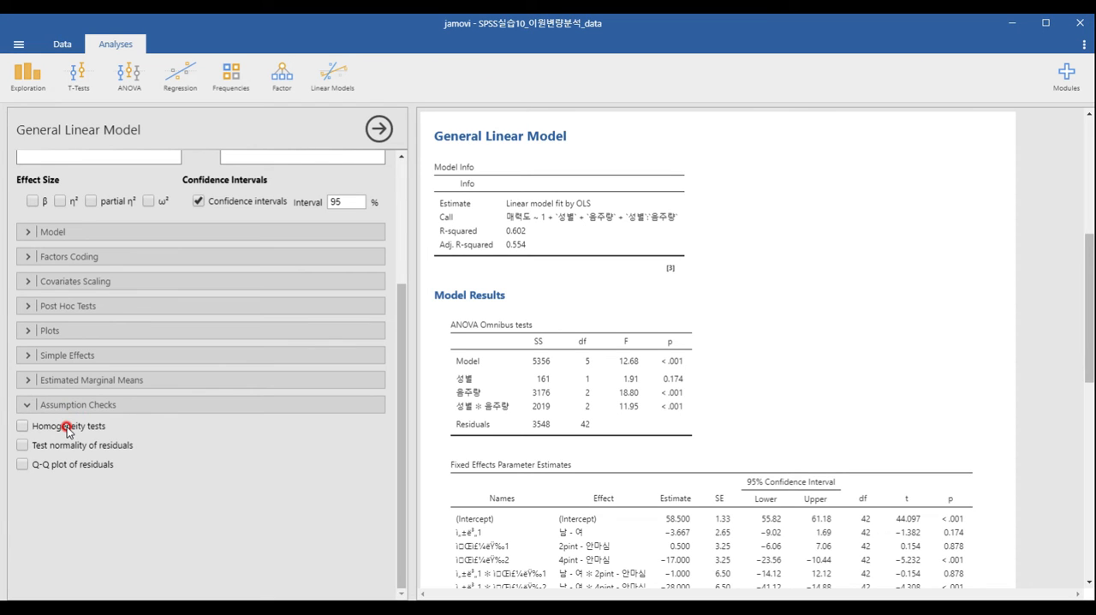
pyautogui.click(68, 428)
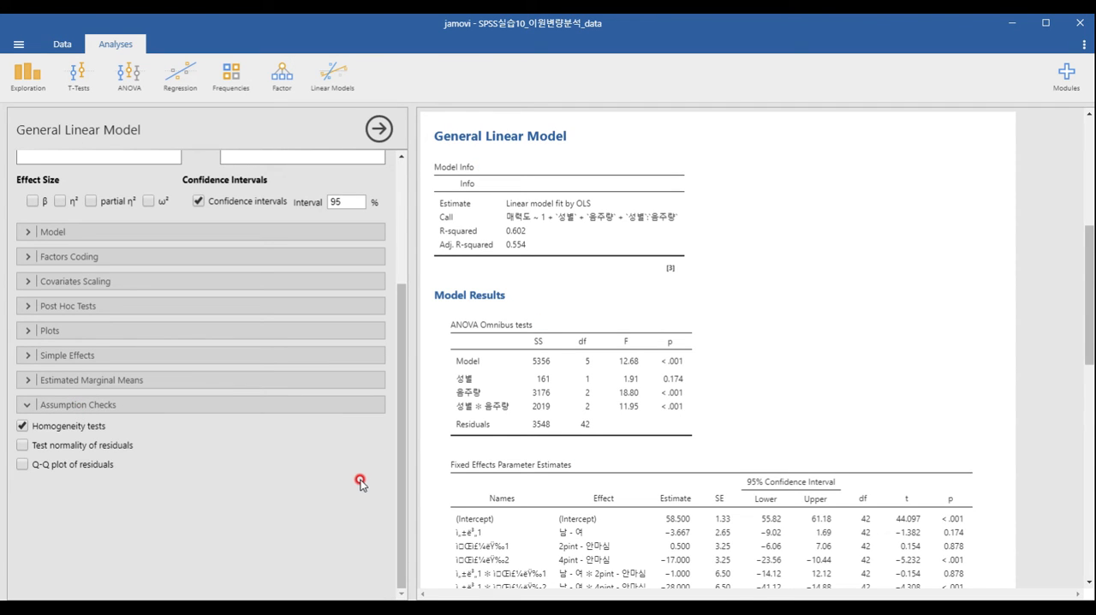
pyautogui.scroll(-10, 721, 423)
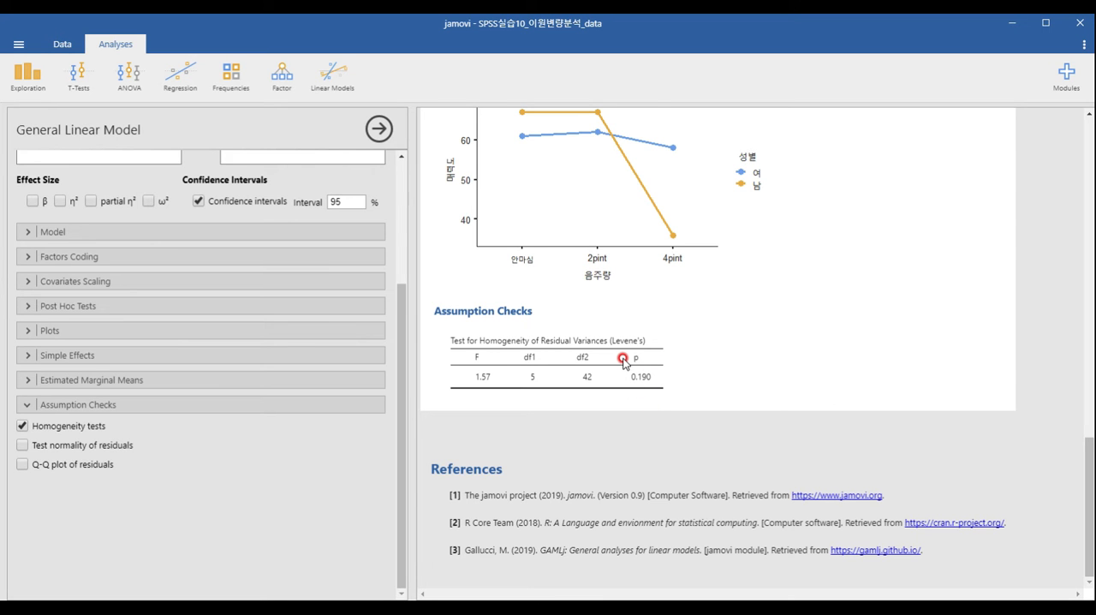
pyautogui.scroll(6, 631, 375)
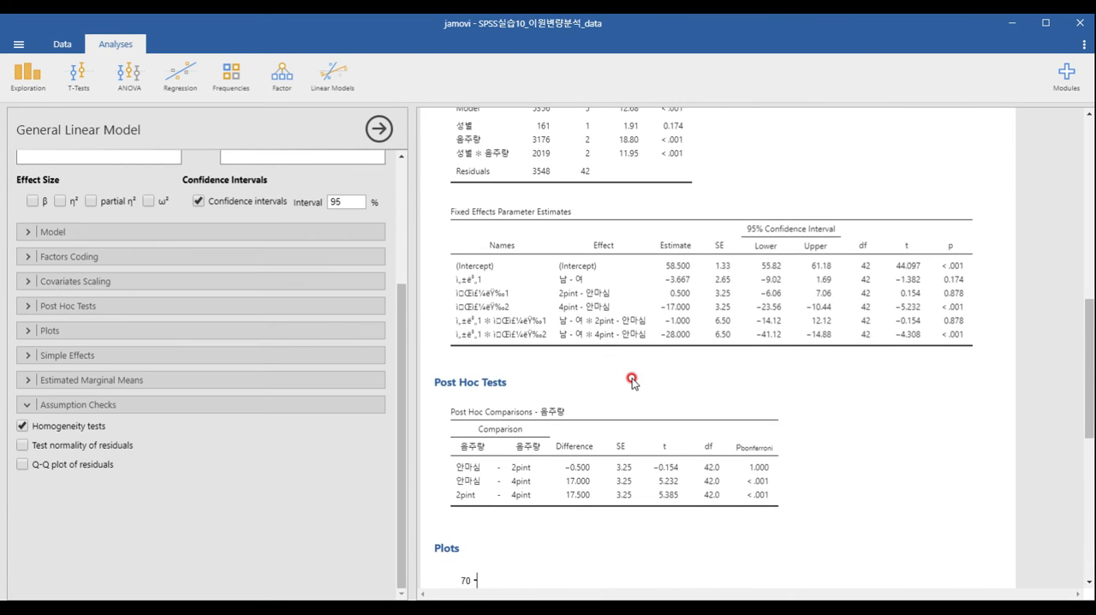
pyautogui.scroll(3, 632, 379)
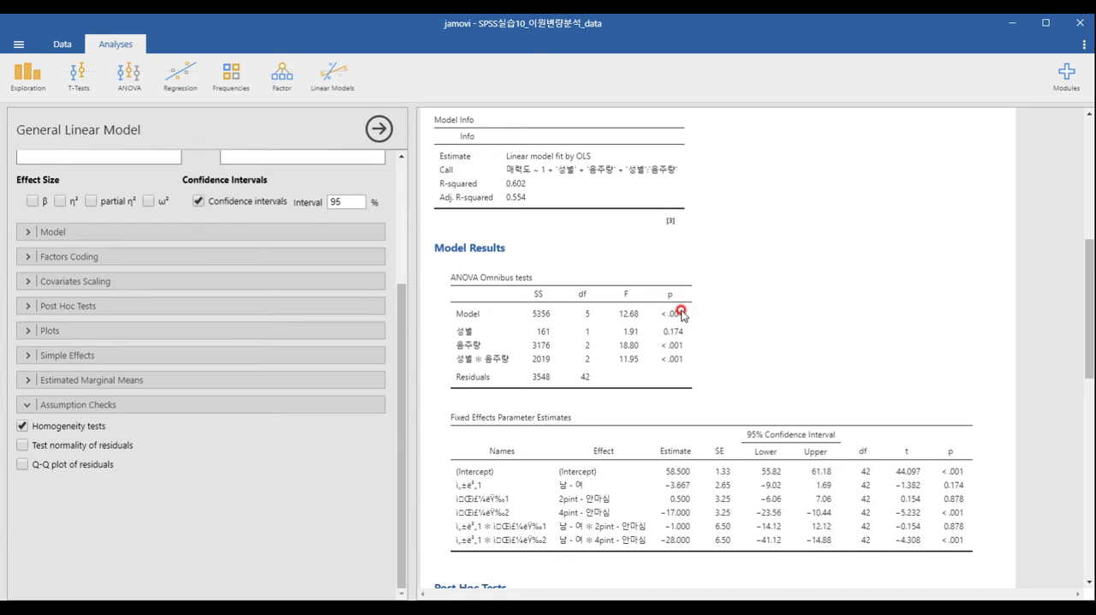
# - Review the ANOVA omnibus tests, the 음주량 post hoc comparisons and the plot in the General Linear Model results
pyautogui.click(133, 86)
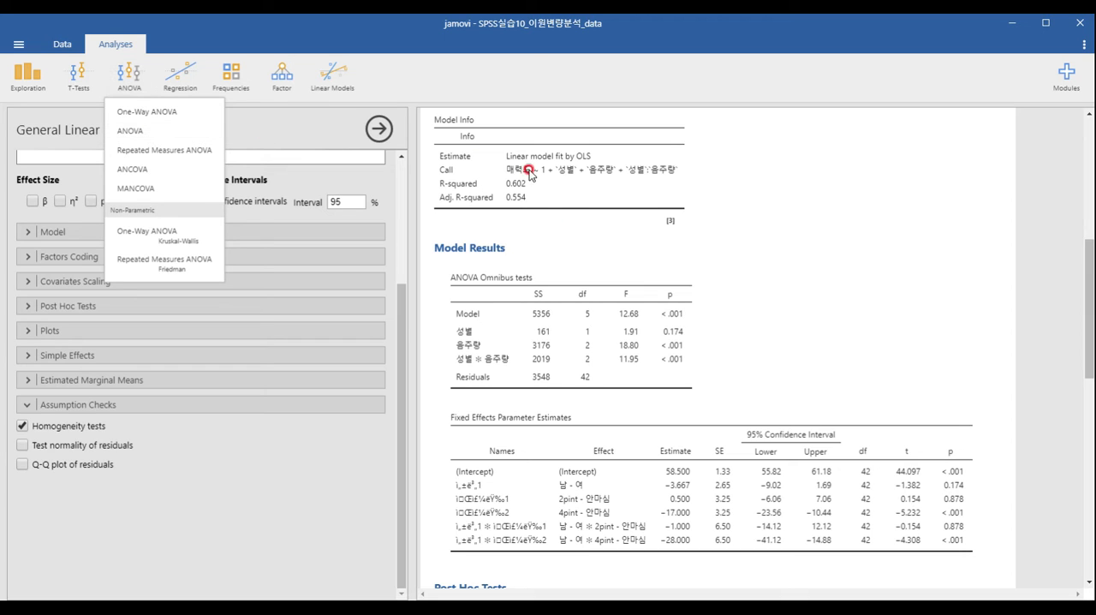
pyautogui.click(624, 344)
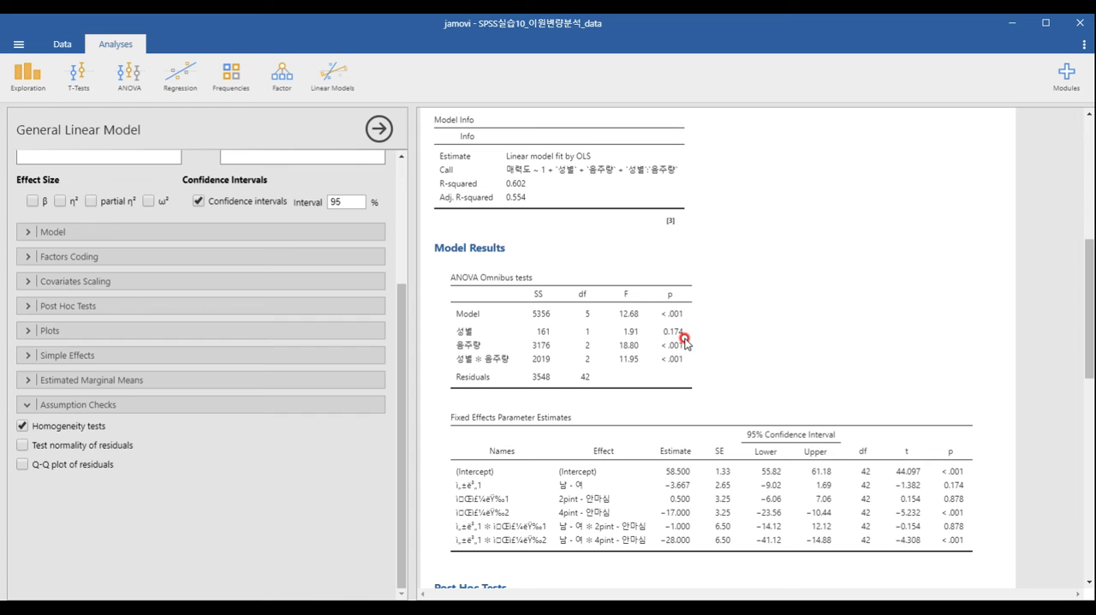
pyautogui.hotkey('alt', 'Tab')
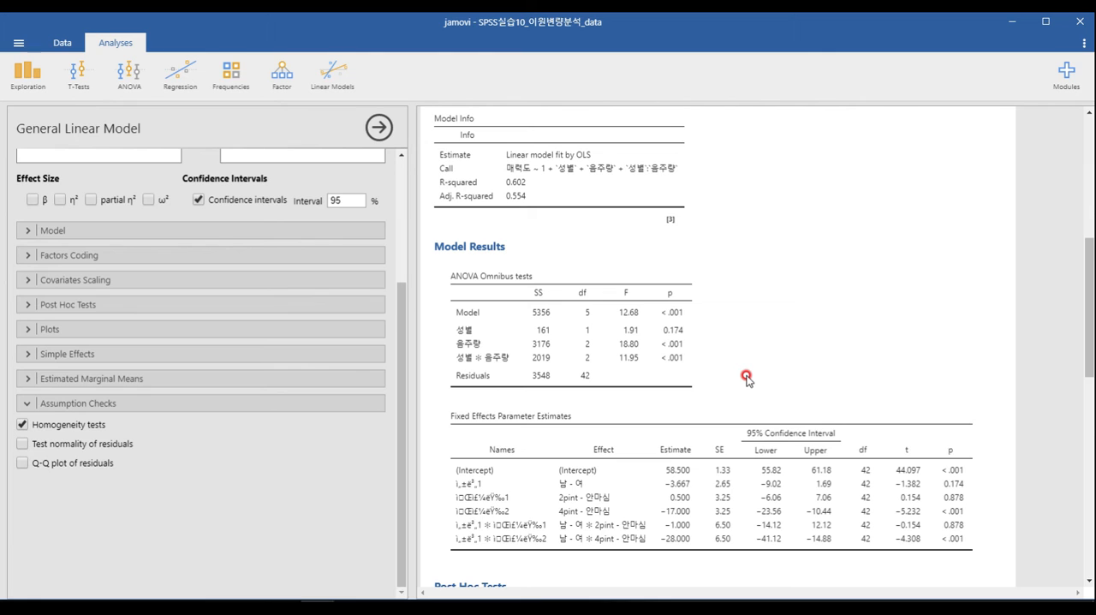
pyautogui.scroll(-5, 747, 377)
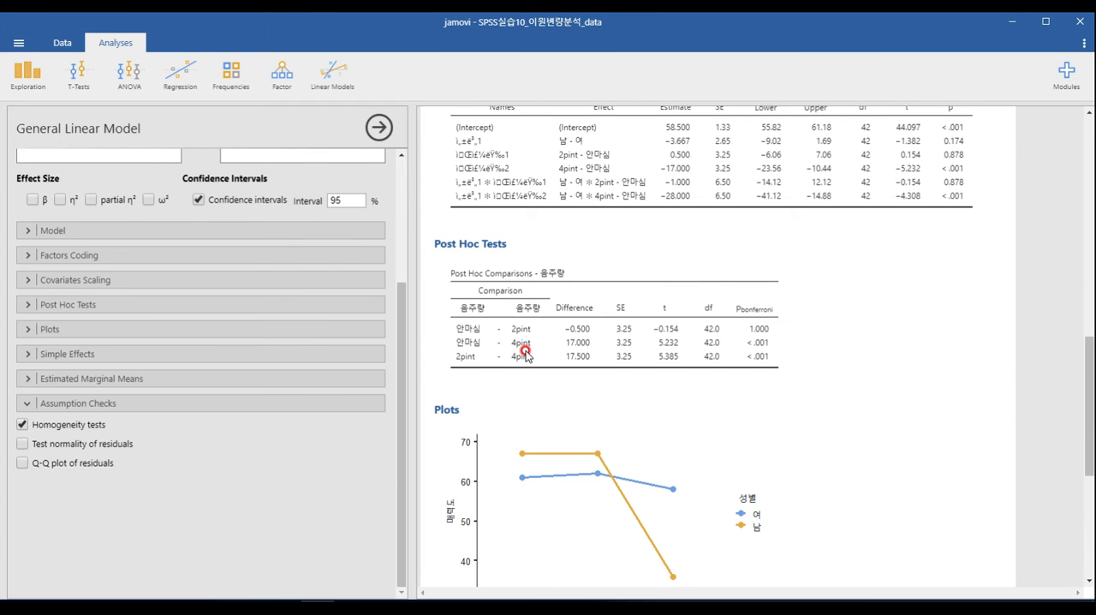
pyautogui.scroll(4, 525, 351)
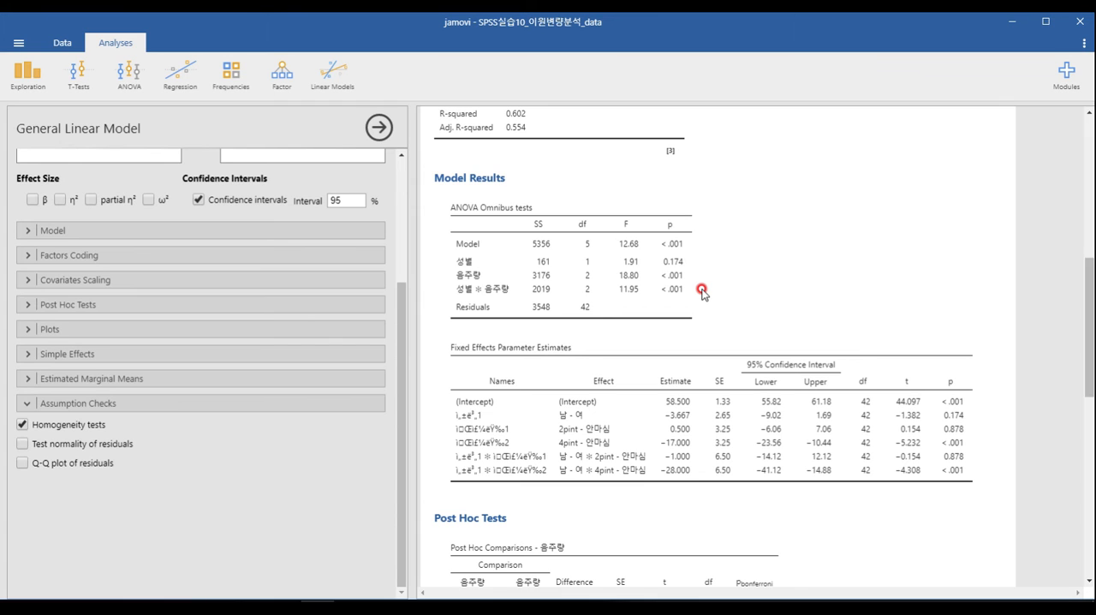
pyautogui.scroll(-10, 695, 292)
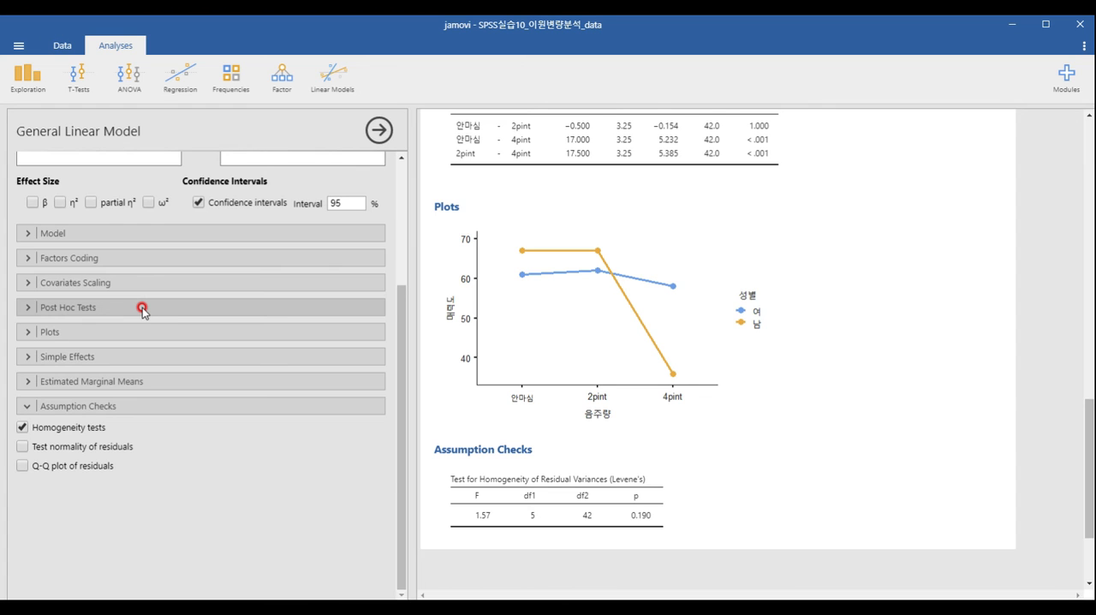
# - Add the 성별 ✻ 음주량 interaction to the post hoc tests of the General Linear Model
pyautogui.click(143, 308)
pyautogui.click(201, 336)
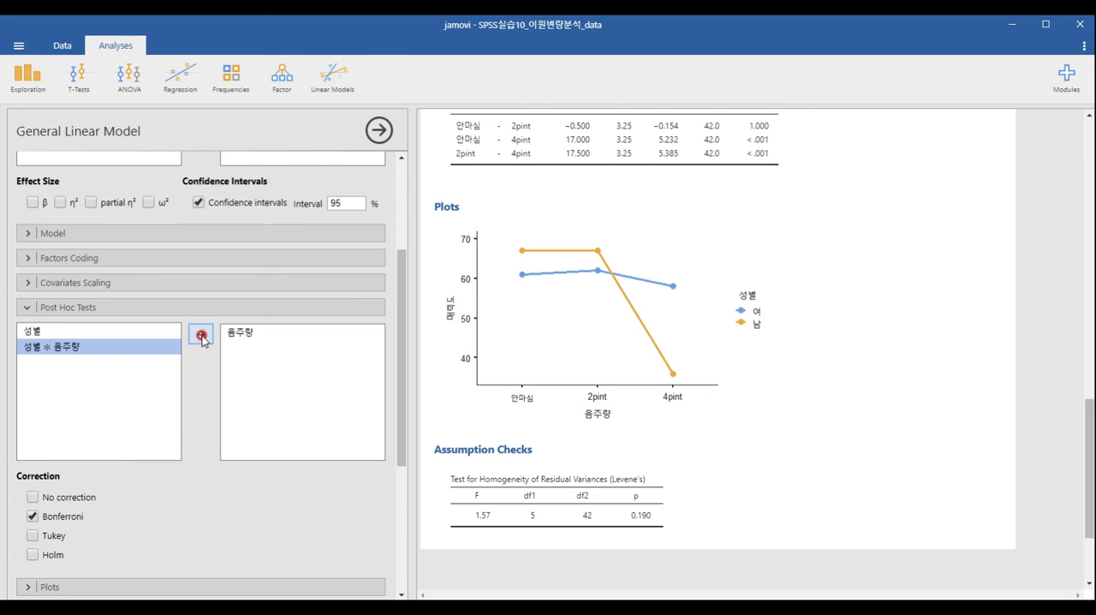
pyautogui.click(178, 307)
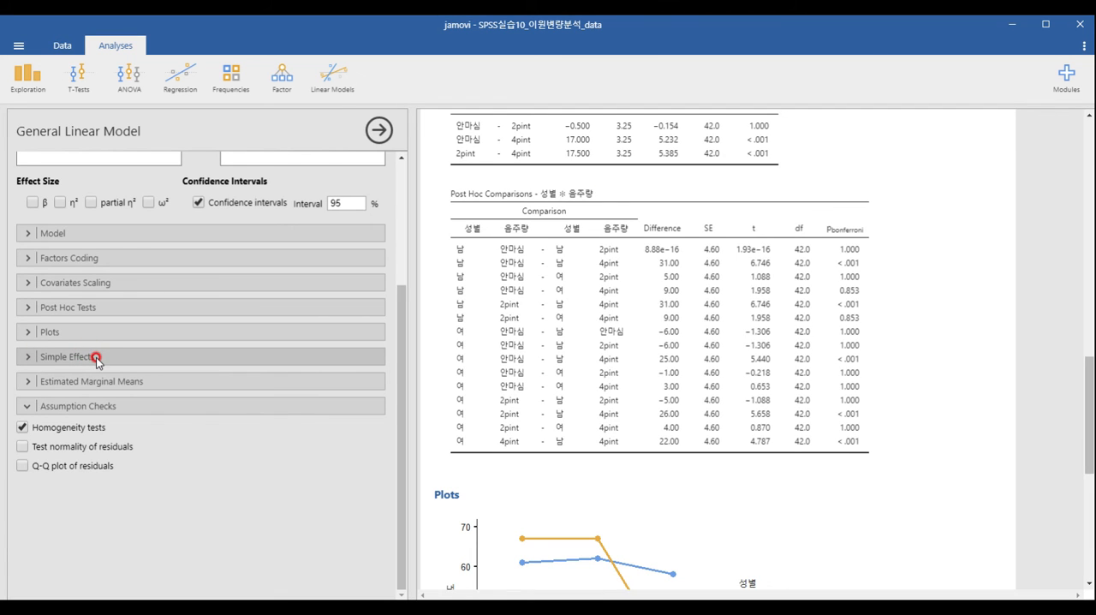
# - Set up simple effects with 음주량 as the simple effects variable and 성별 as the moderator
pyautogui.click(97, 359)
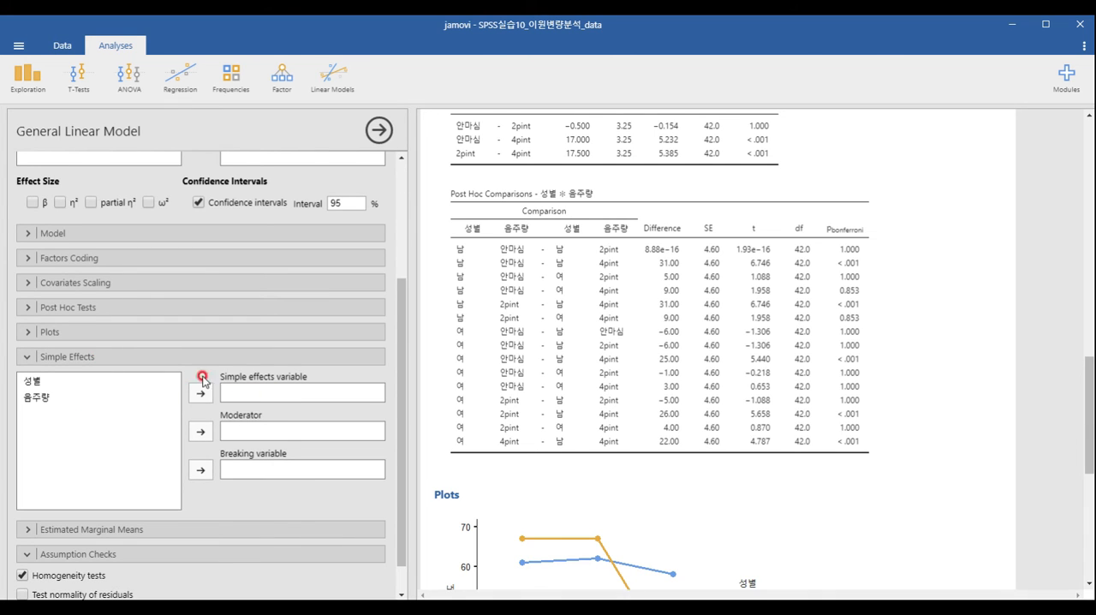
pyautogui.click(108, 398)
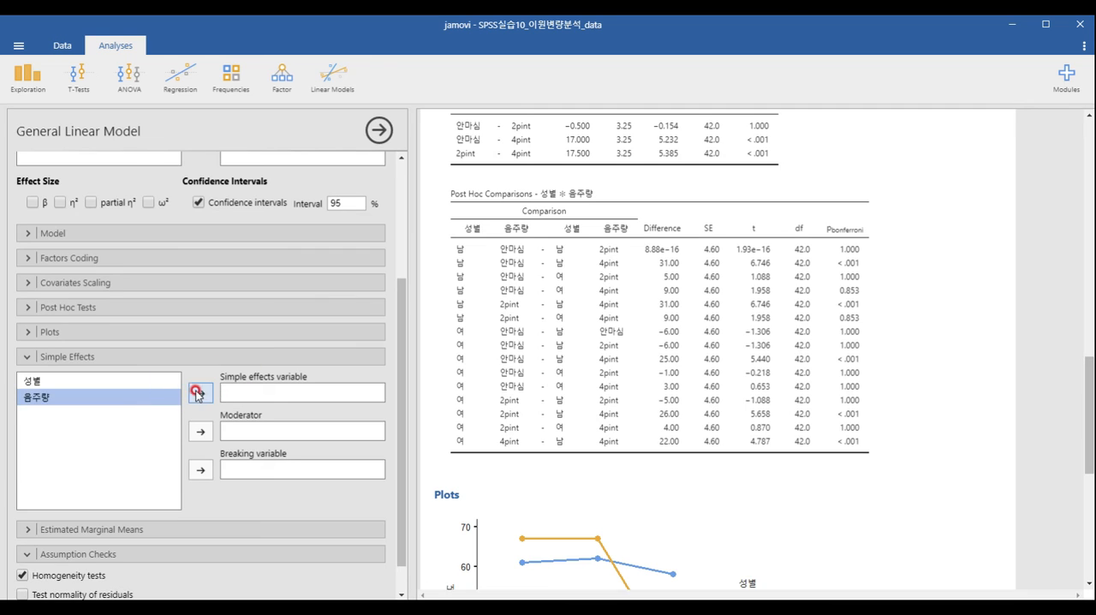
pyautogui.click(200, 393)
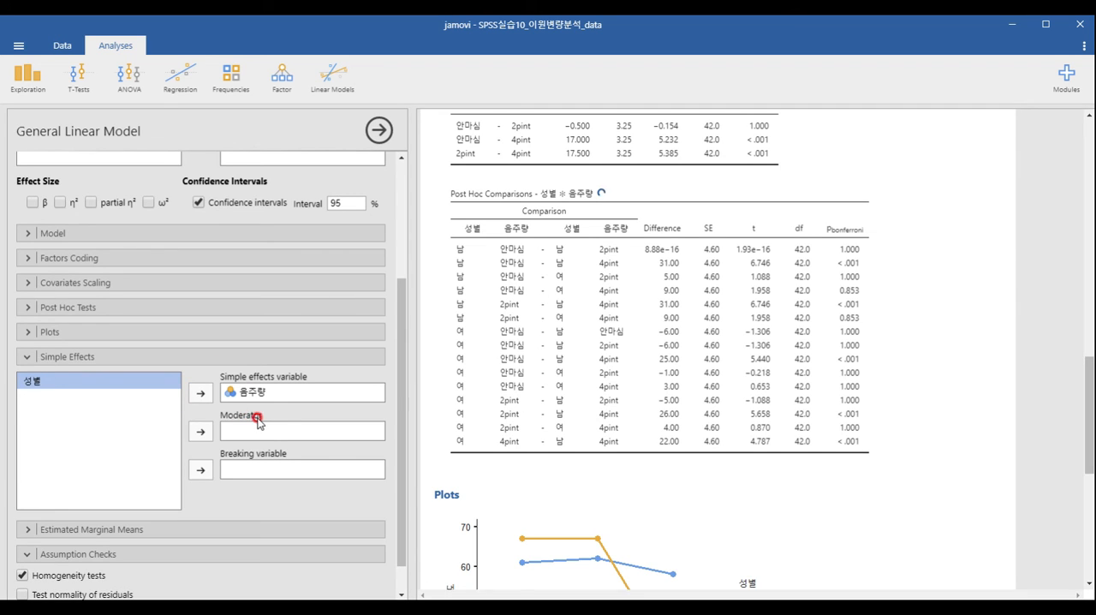
pyautogui.click(200, 431)
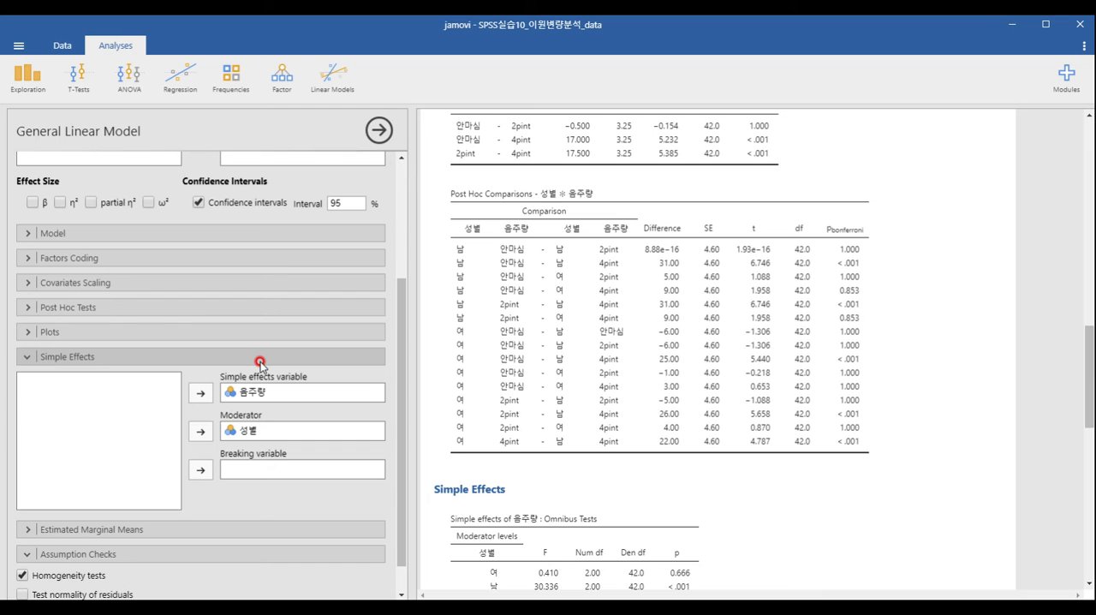
# - Examine the 성별 ✻ 음주량 post hoc comparisons, the simple effects tables of 음주량 and the interaction plot
pyautogui.scroll(4, 587, 373)
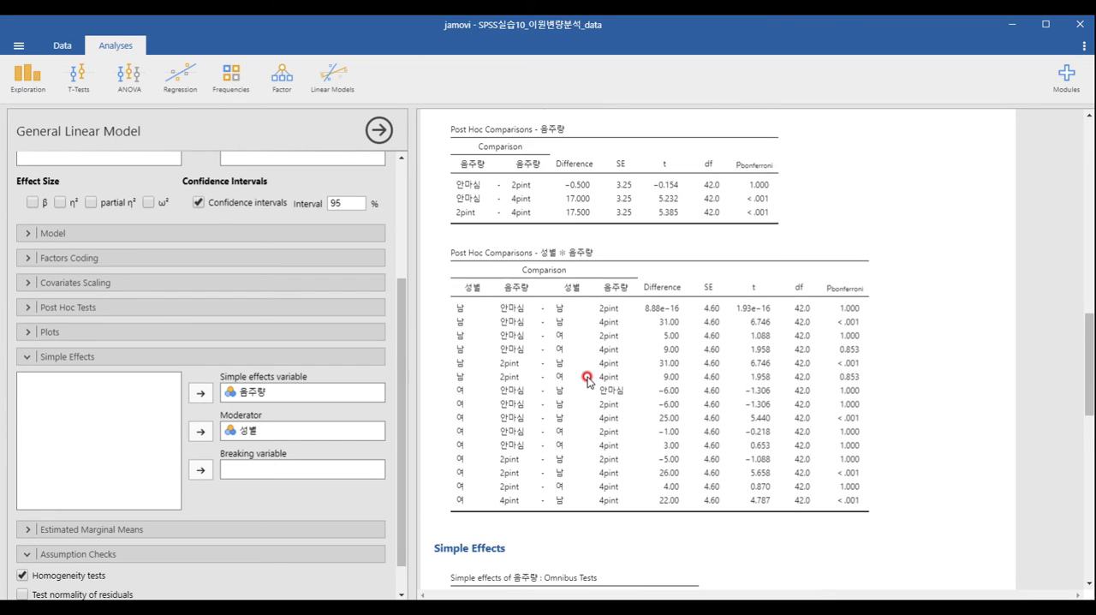
pyautogui.scroll(-2, 592, 438)
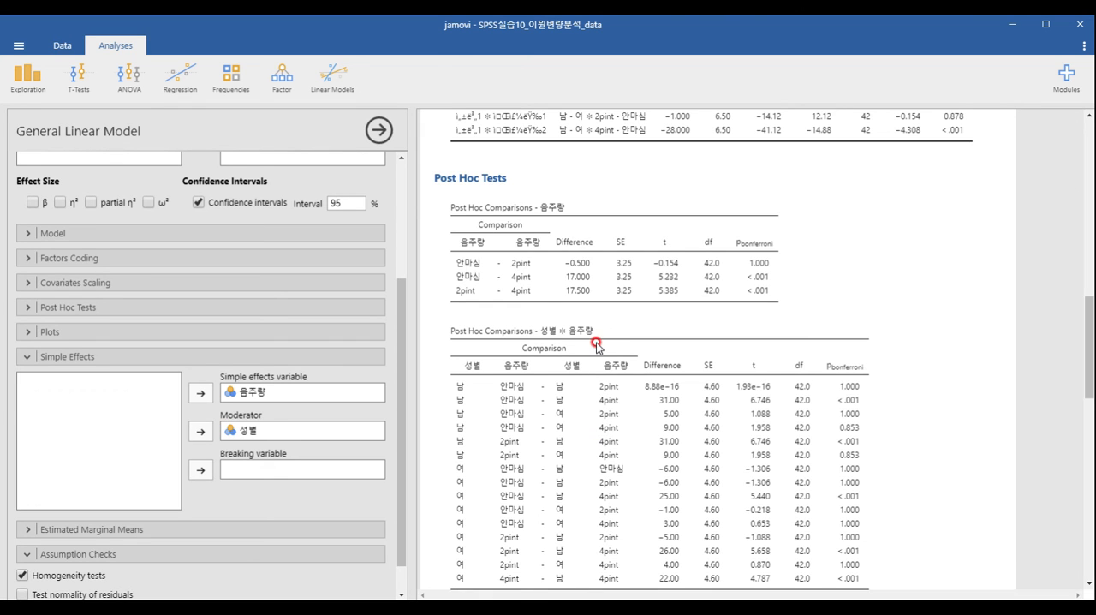
pyautogui.scroll(-2, 597, 345)
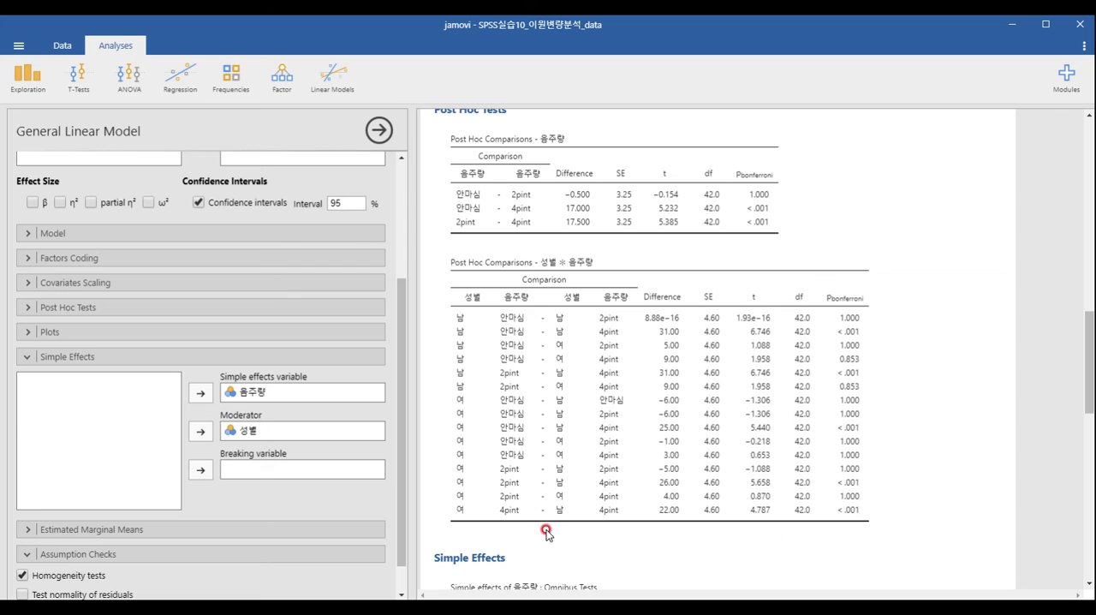
pyautogui.scroll(-8, 548, 531)
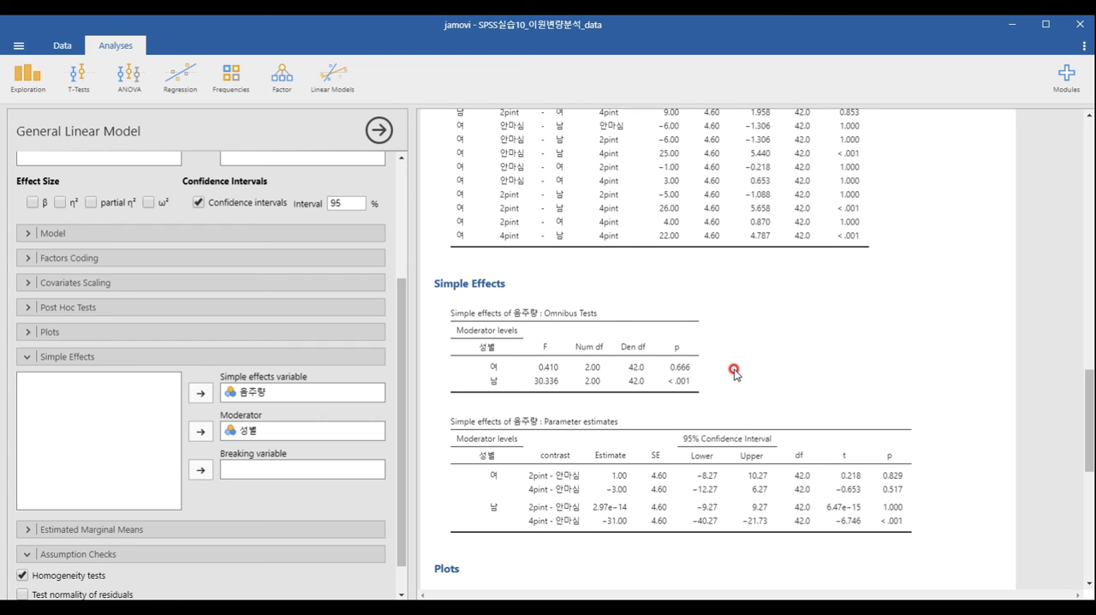
pyautogui.scroll(3, 711, 381)
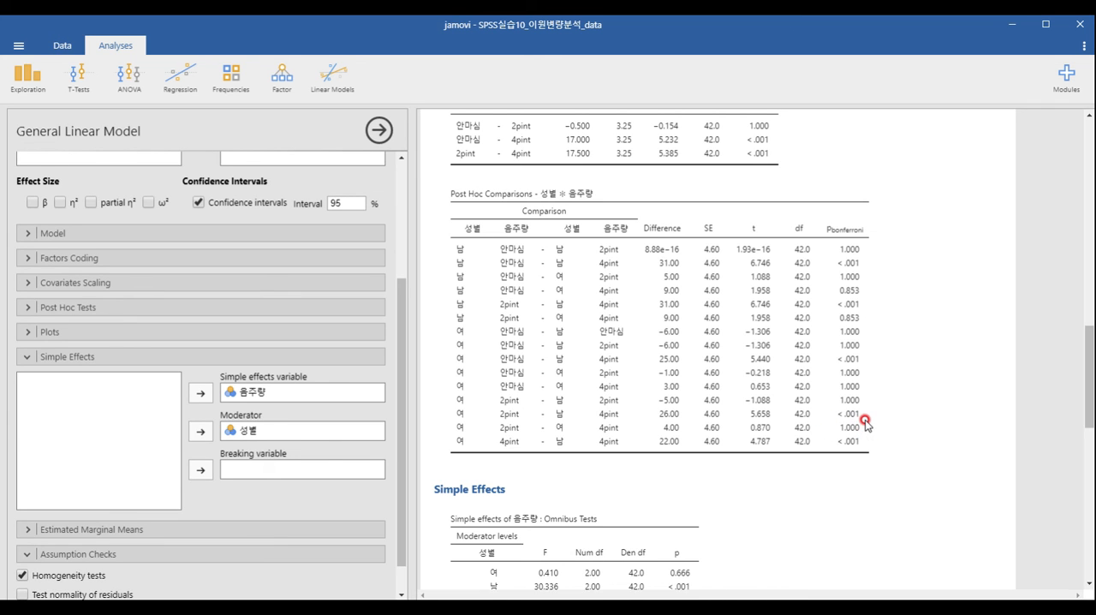
pyautogui.scroll(-3, 865, 421)
pyautogui.scroll(-1, 865, 421)
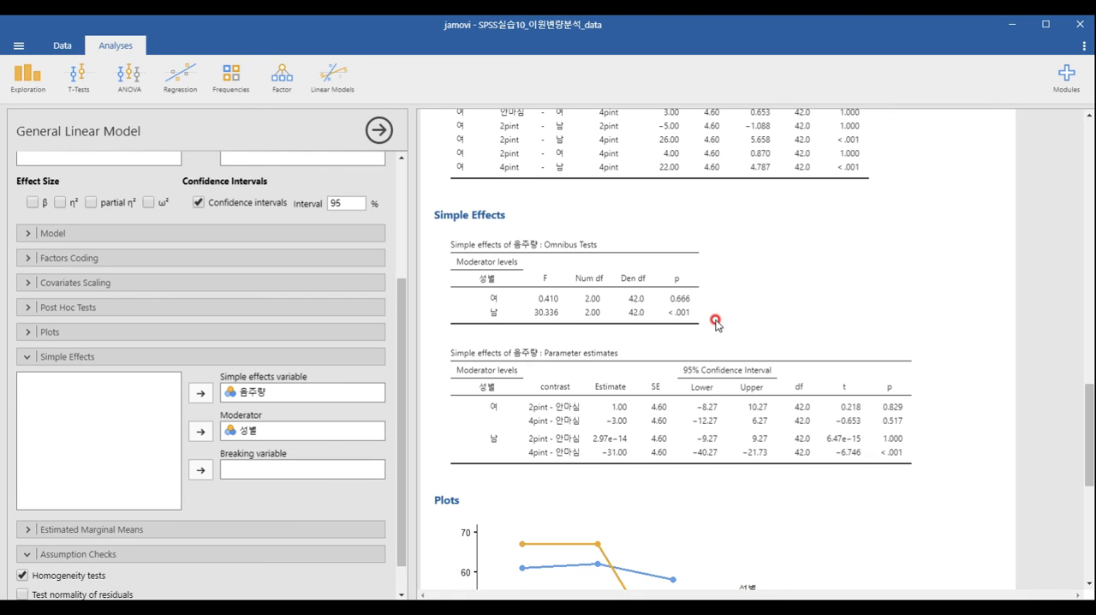
pyautogui.scroll(3, 715, 321)
pyautogui.scroll(-1, 715, 322)
pyautogui.scroll(1, 616, 329)
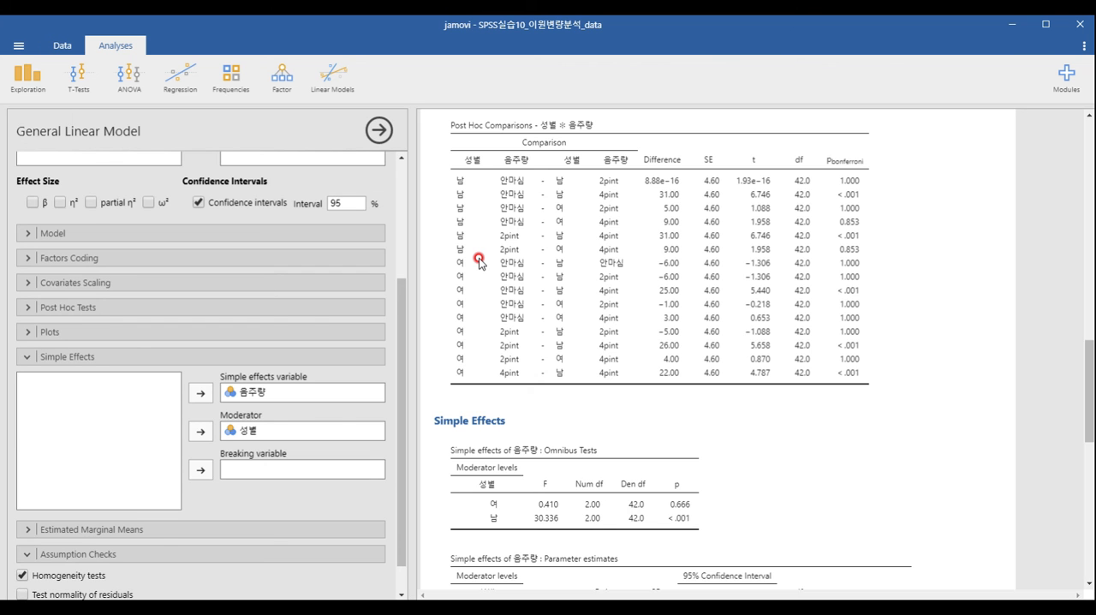
pyautogui.scroll(-5, 479, 262)
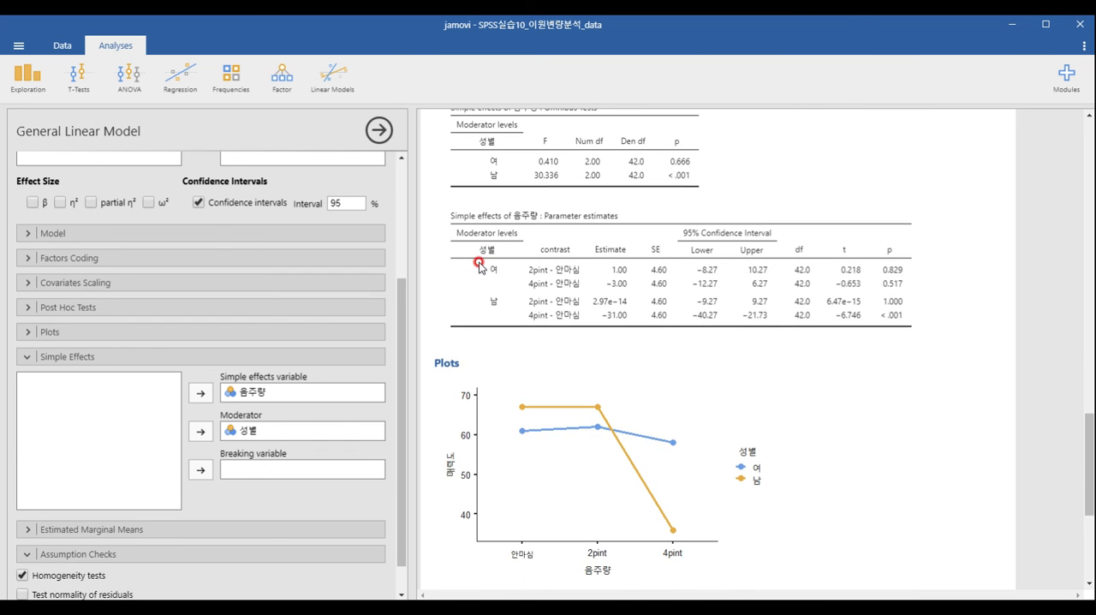
pyautogui.scroll(-1, 479, 263)
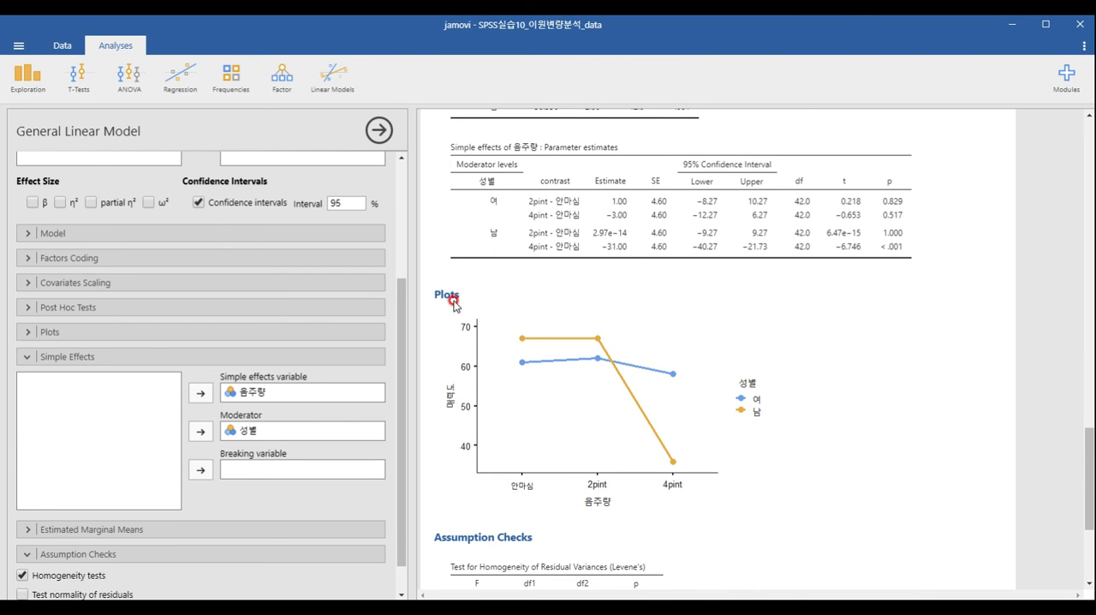